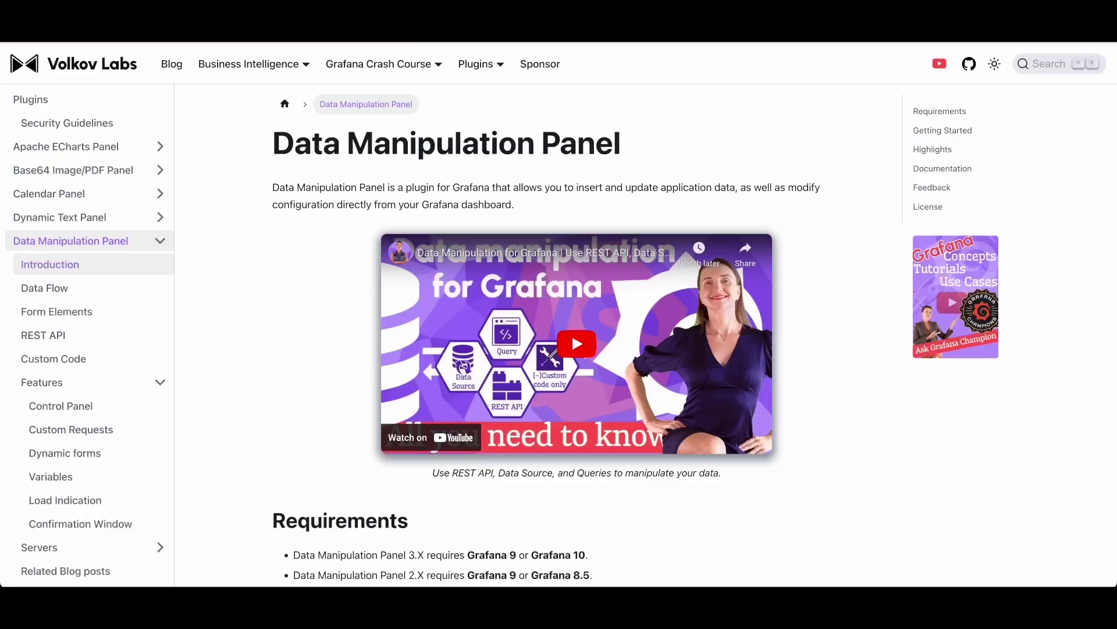
- Read the Requirements and Getting Started sections of the Data Manipulation Panel documentation
scroll(327, 358, "down", 1)
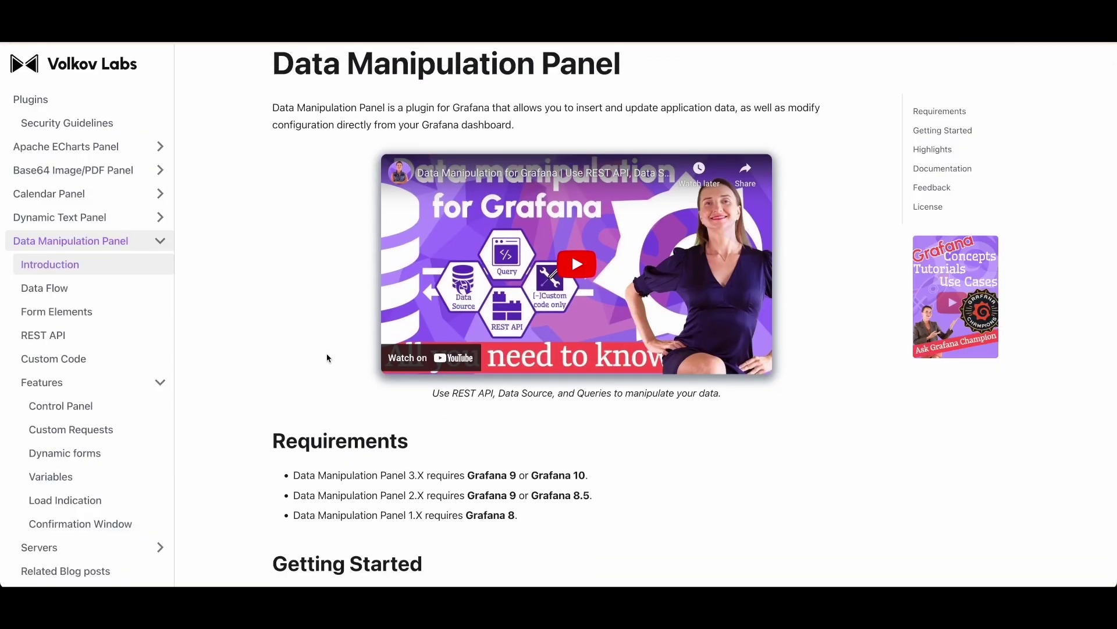
scroll(327, 358, "down", 3)
scroll(92, 309, "down", 1)
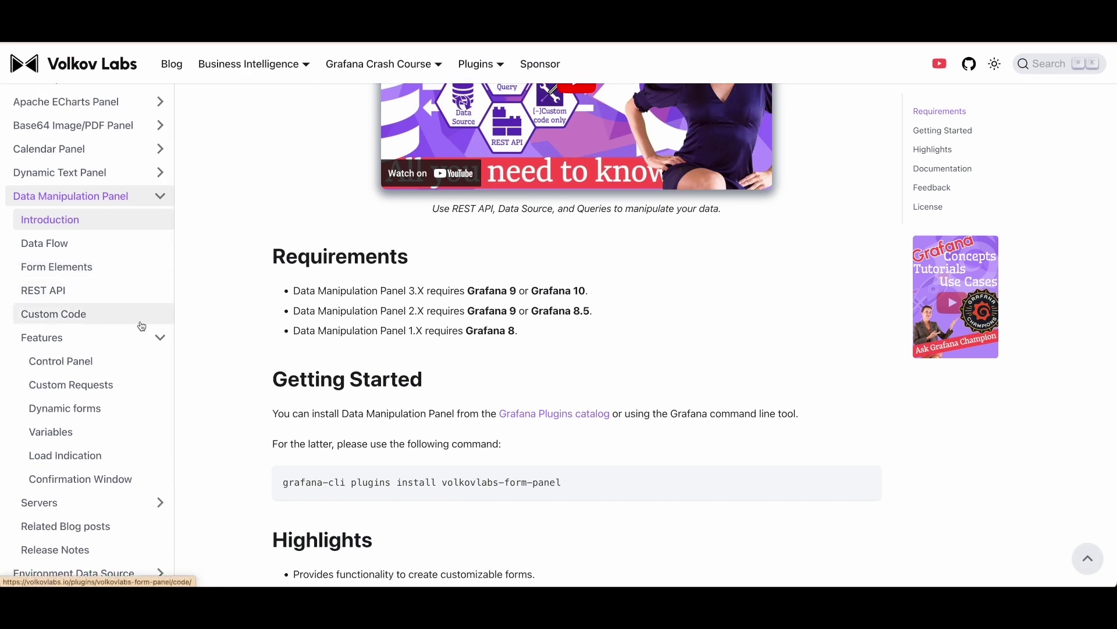
scroll(371, 345, "down", 1)
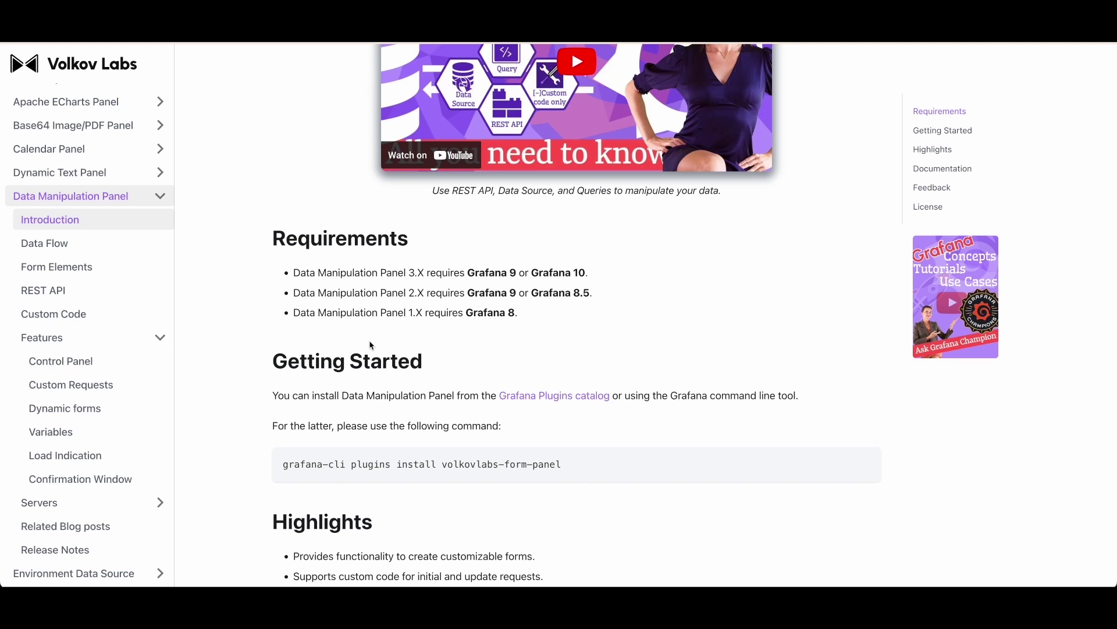
scroll(371, 345, "up", 1)
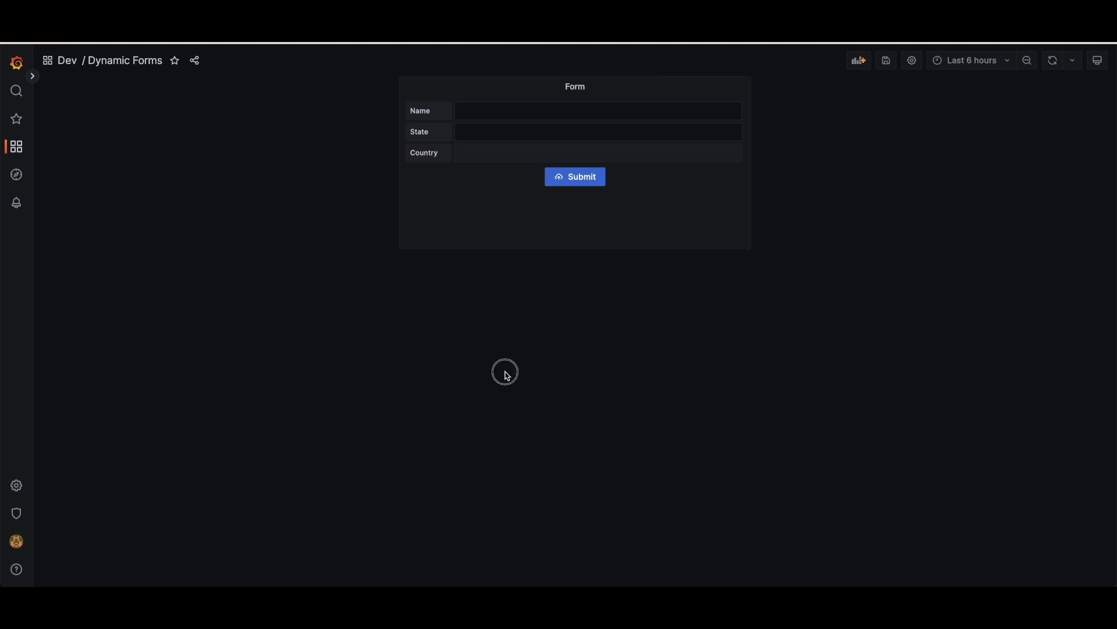
- Open the Form panel of the Dynamic Forms dashboard for editing and review its form elements and request settings
left_click(586, 86)
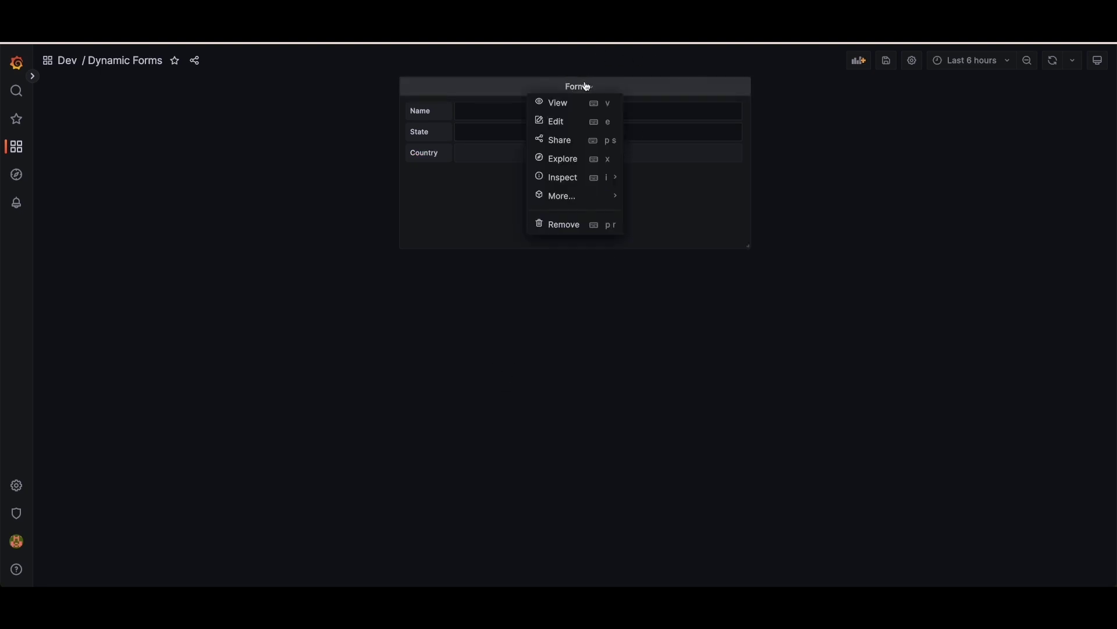
left_click(571, 122)
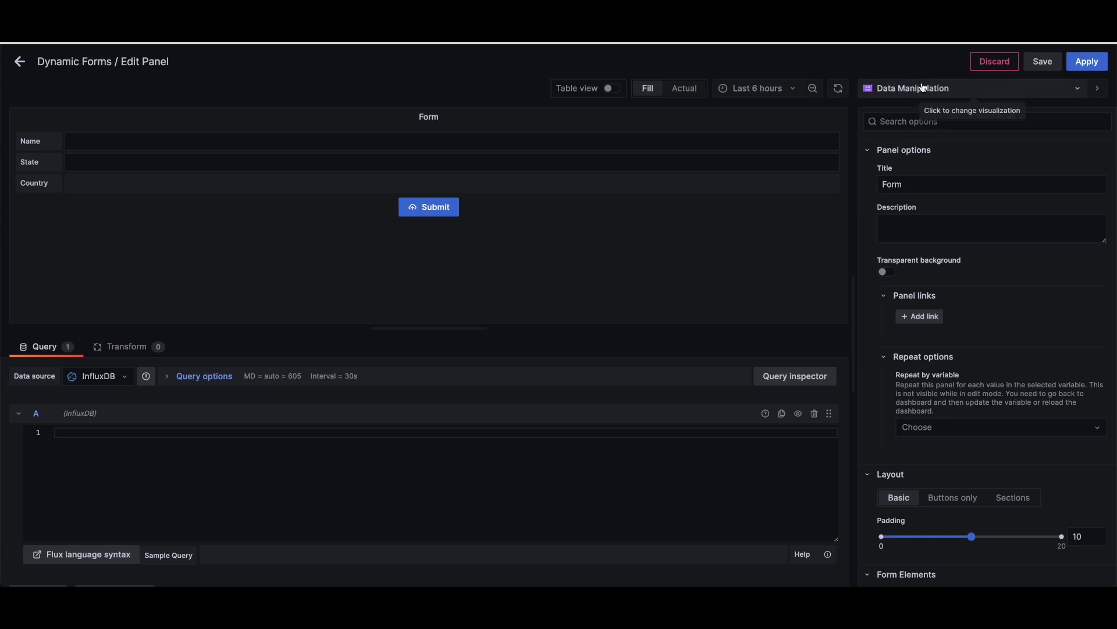
scroll(925, 262, "down", 5)
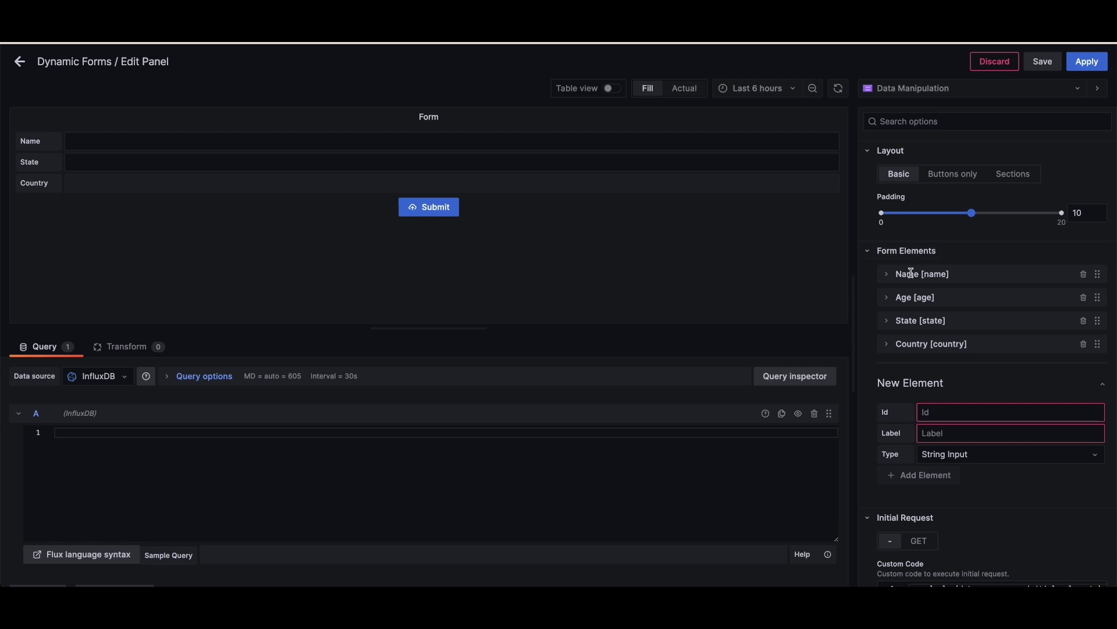
scroll(906, 356, "down", 7)
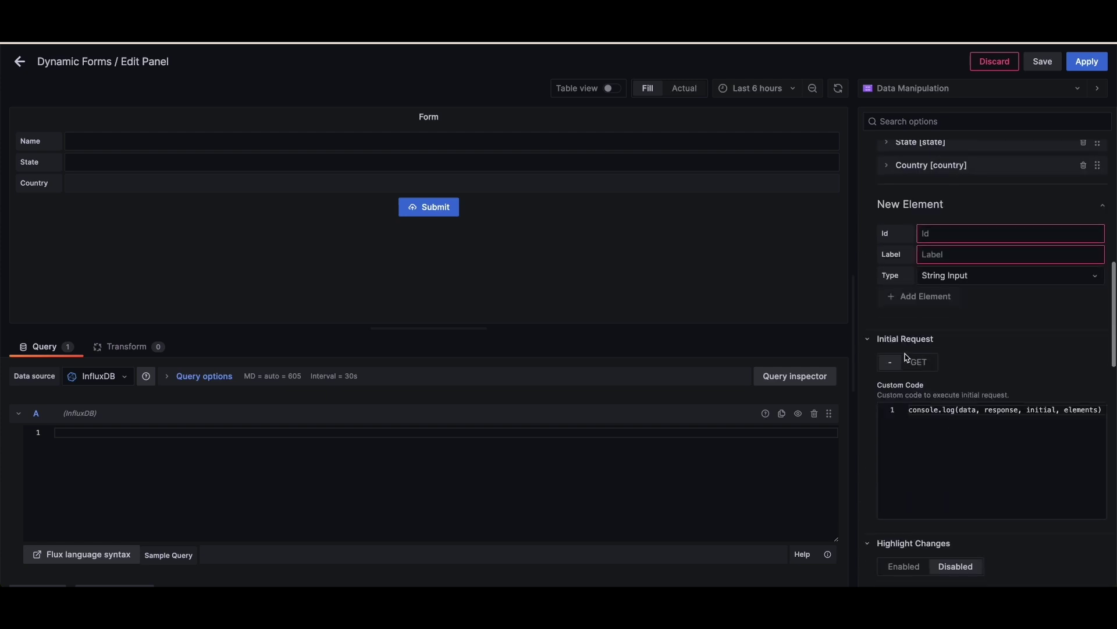
scroll(1004, 398, "down", 2)
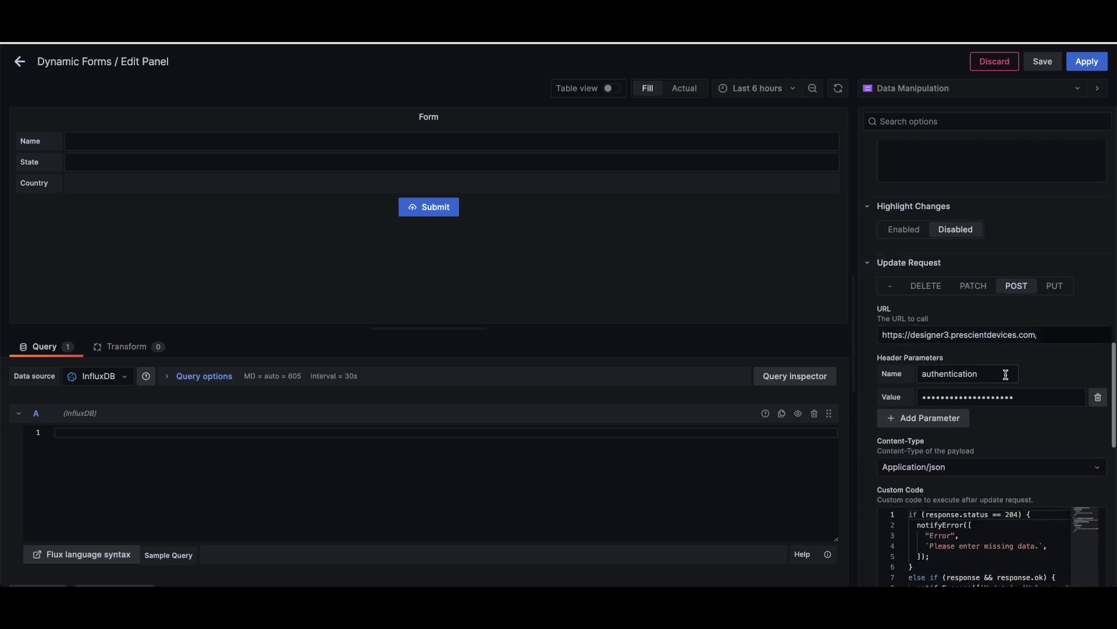
scroll(1005, 374, "down", 5)
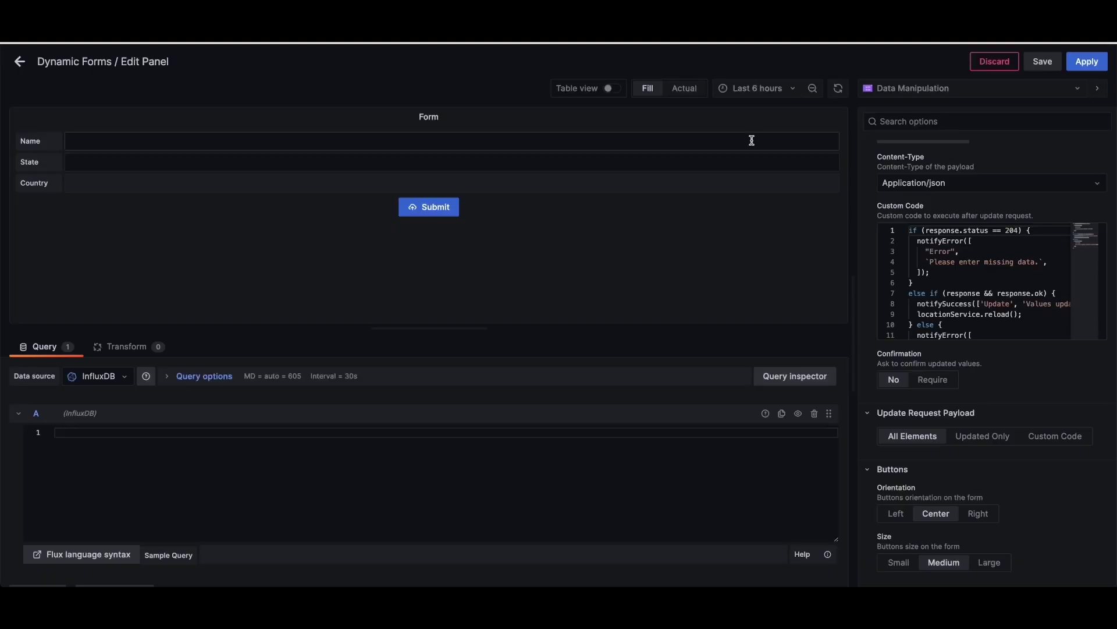
scroll(870, 200, "up", 10)
scroll(891, 256, "down", 5)
scroll(873, 305, "up", 2)
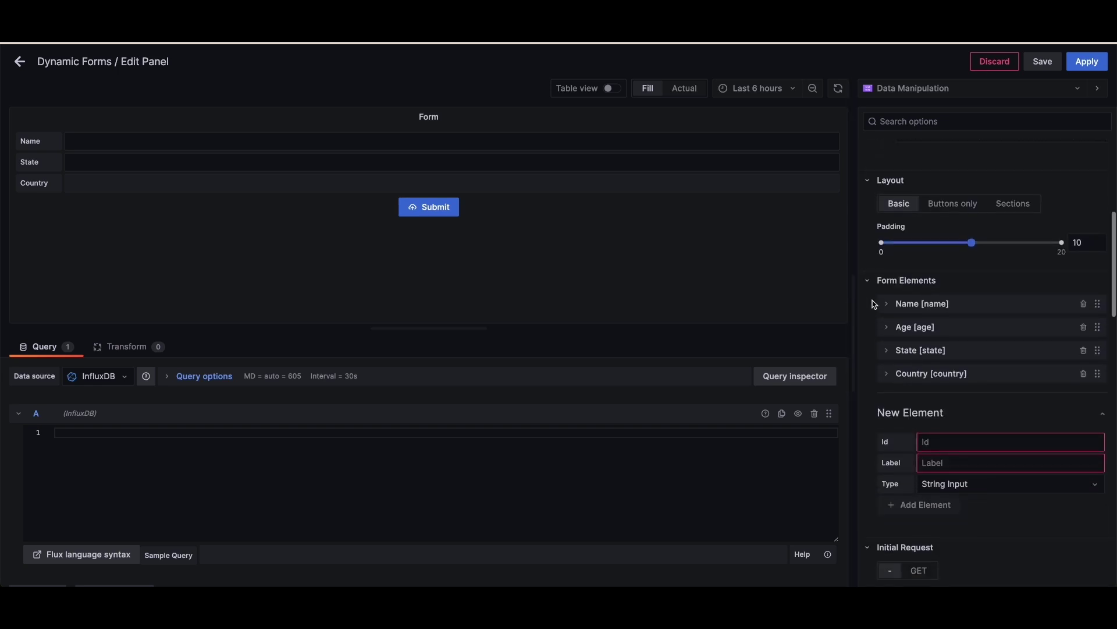
- Fill in the form preview with the person's first name, age 23 and state MA
left_click(388, 145)
type("Ashish")
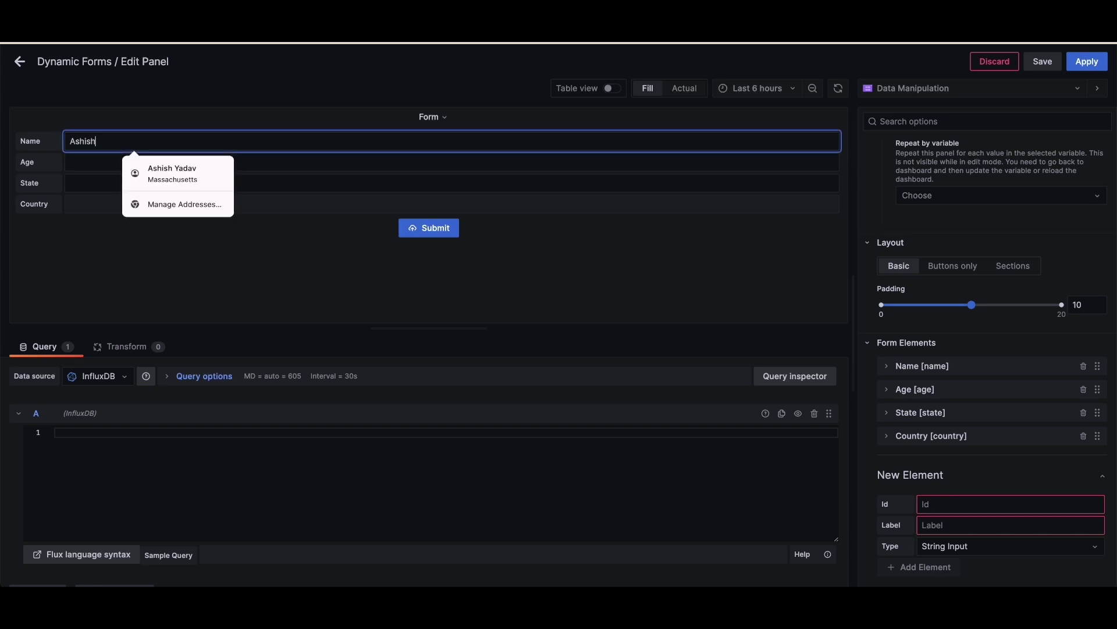
left_click(496, 159)
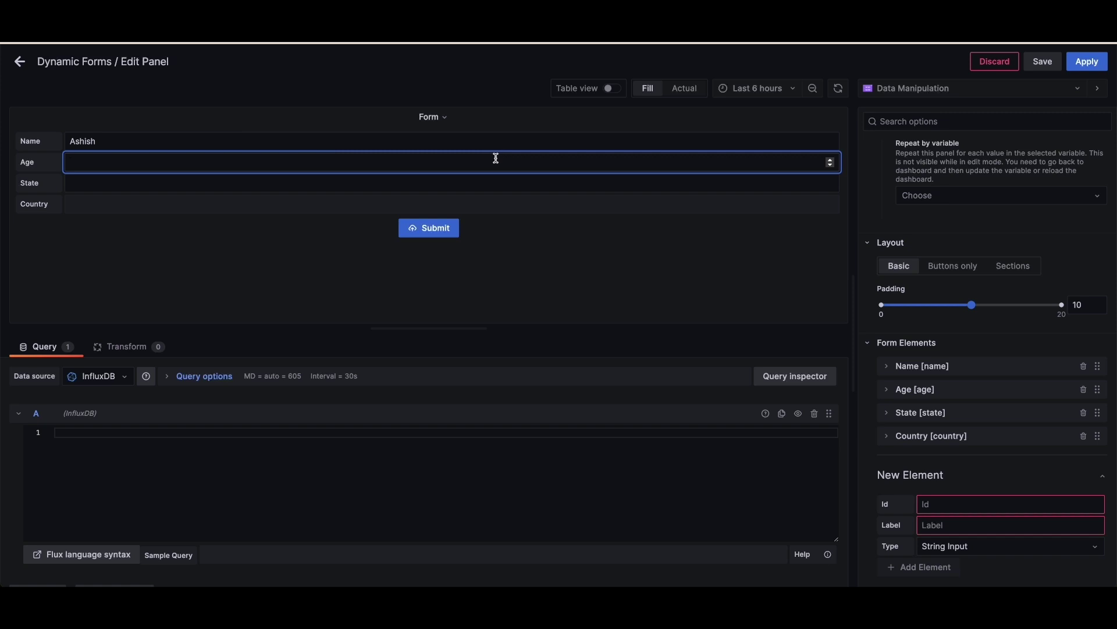
left_click(397, 183)
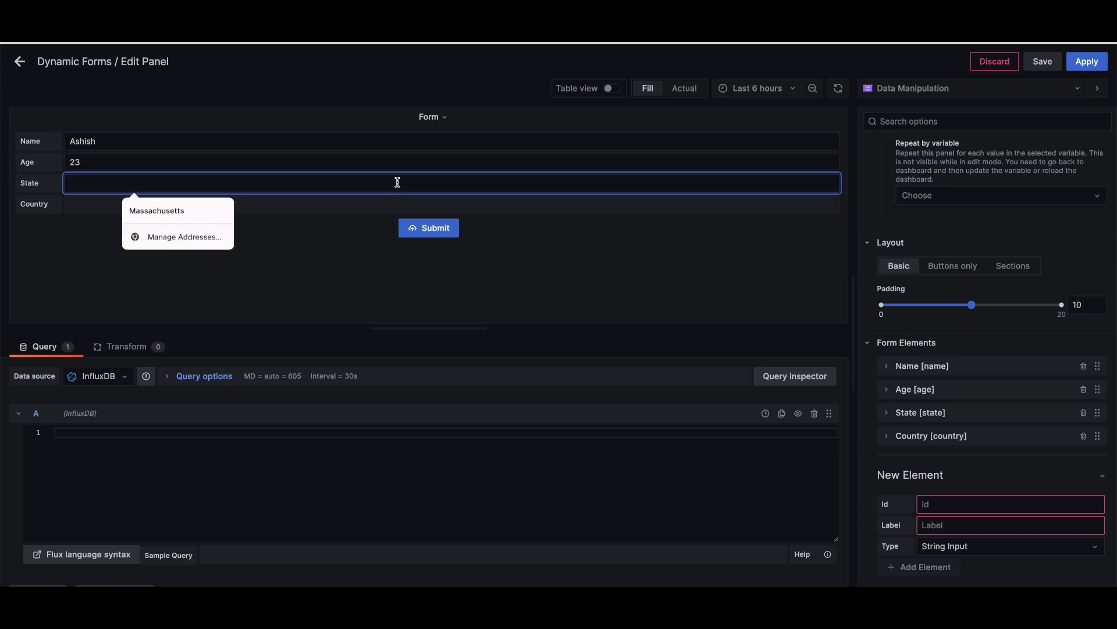
type("MA")
left_click(457, 304)
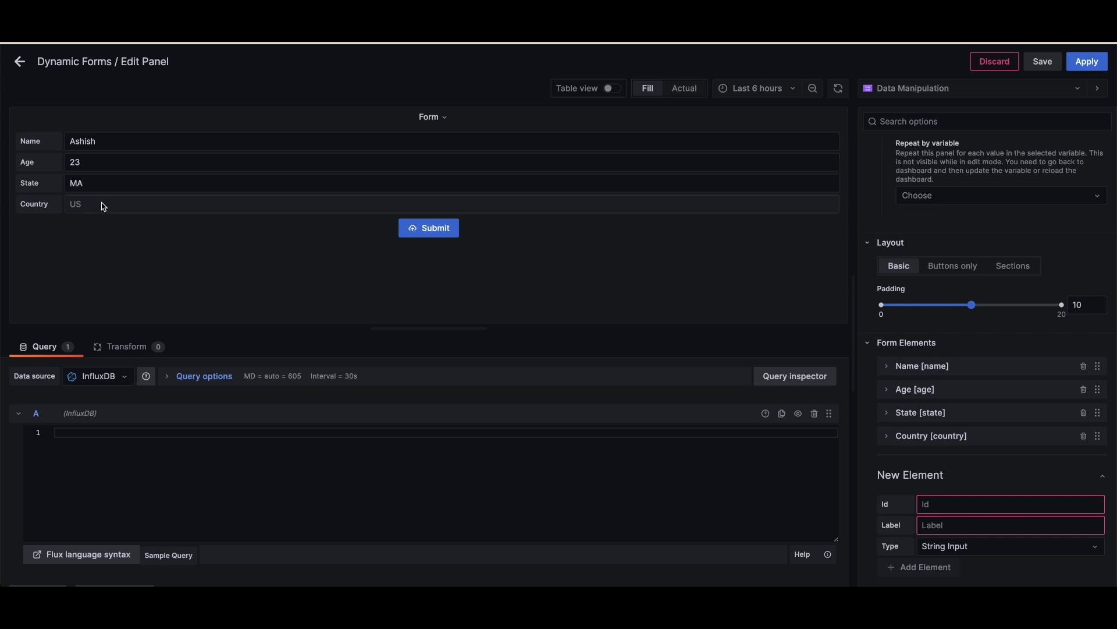
- Test the Country lookup by setting the State field to CA, and finally to Bangalore
double_click(103, 185)
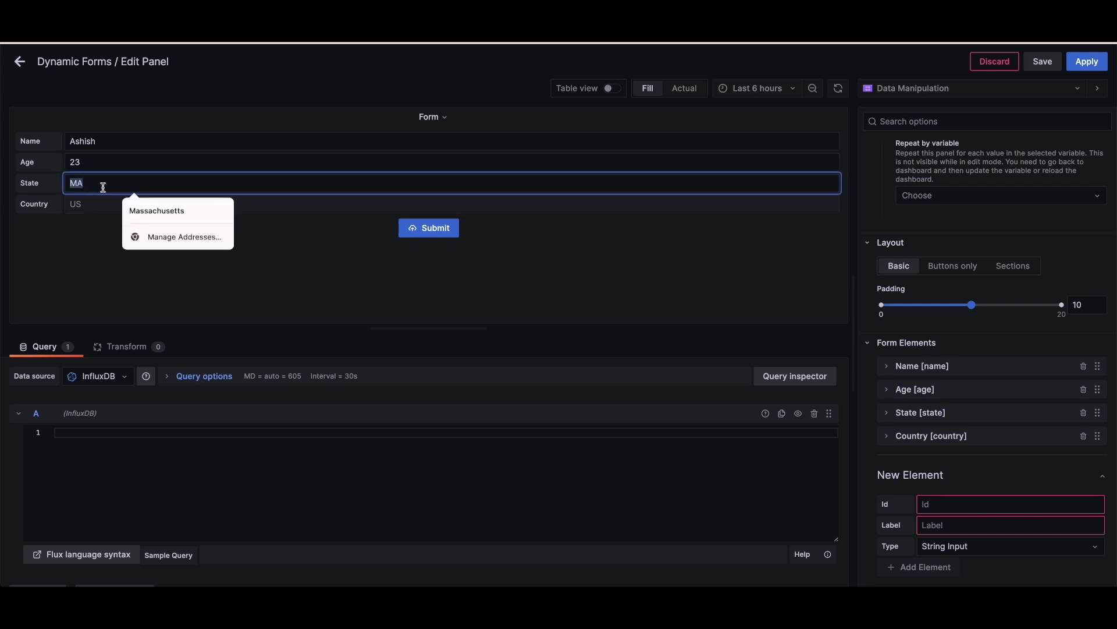
type("CA")
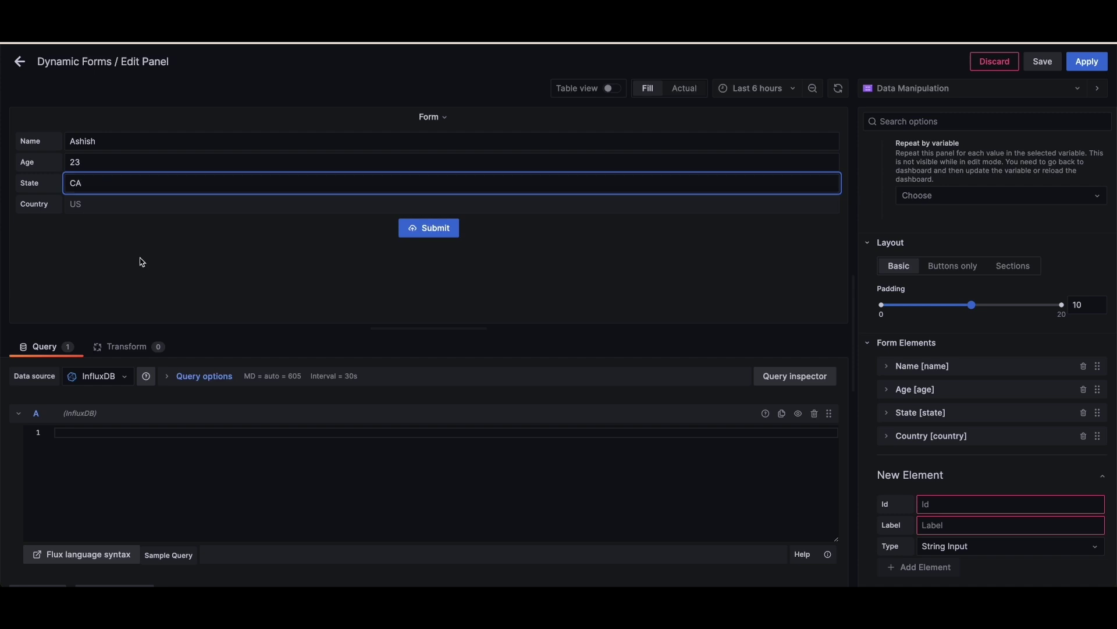
double_click(151, 178)
type("Banagalore")
left_click(189, 249)
double_click(115, 184)
type("Bangalore")
left_click(166, 220)
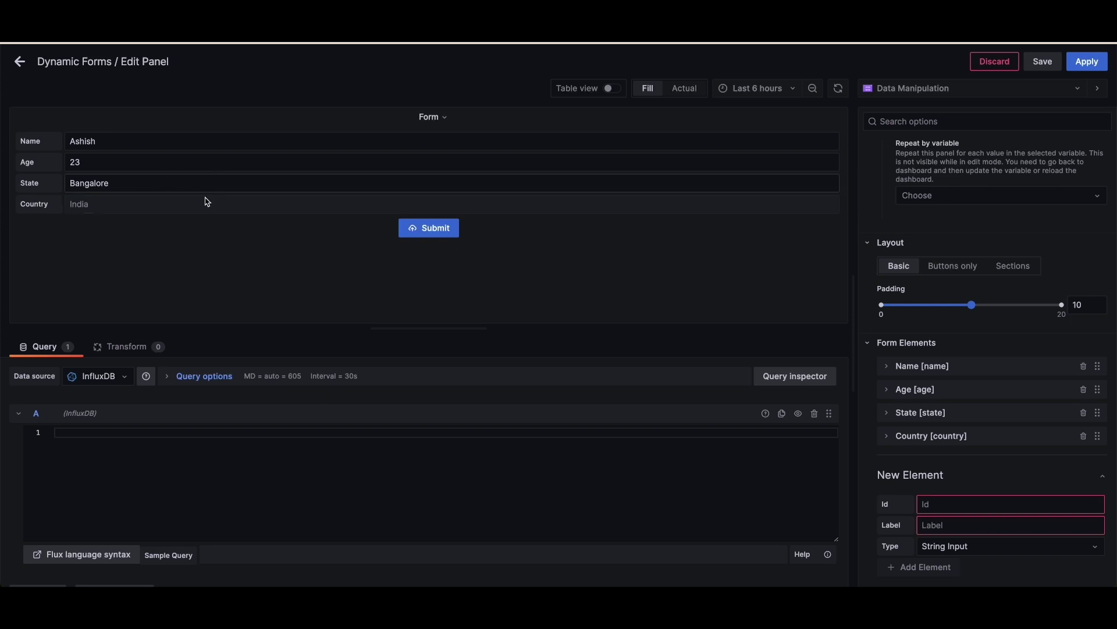
- Clear the State, Age and Name fields, submit the empty form and dismiss the notification
left_click(168, 178)
left_click(168, 164)
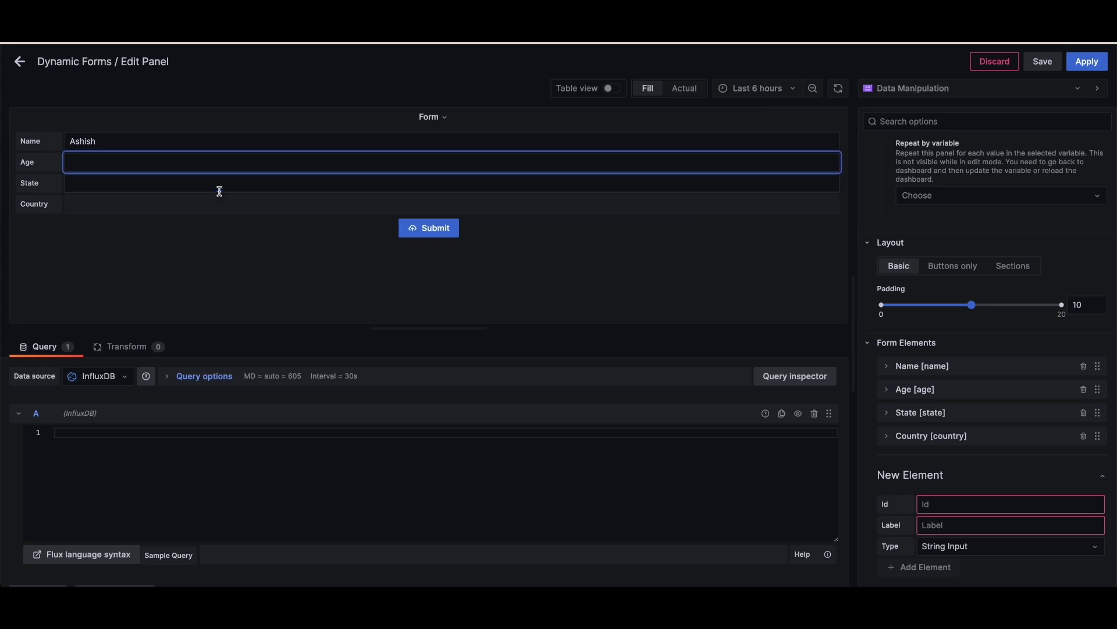
left_click(146, 142)
key("BackSpace")
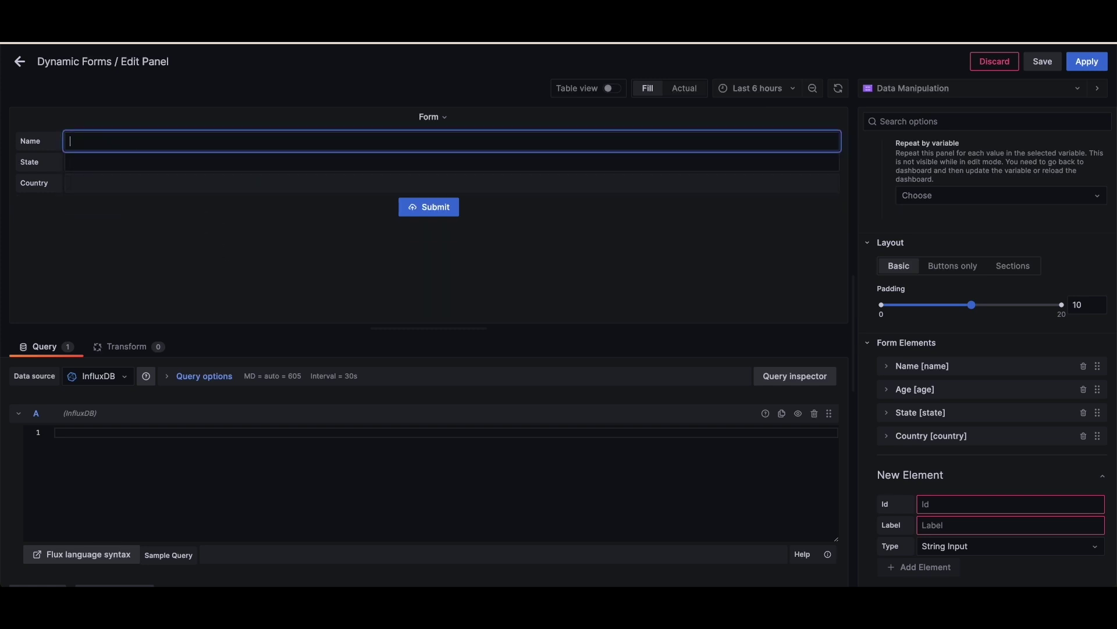
left_click(337, 255)
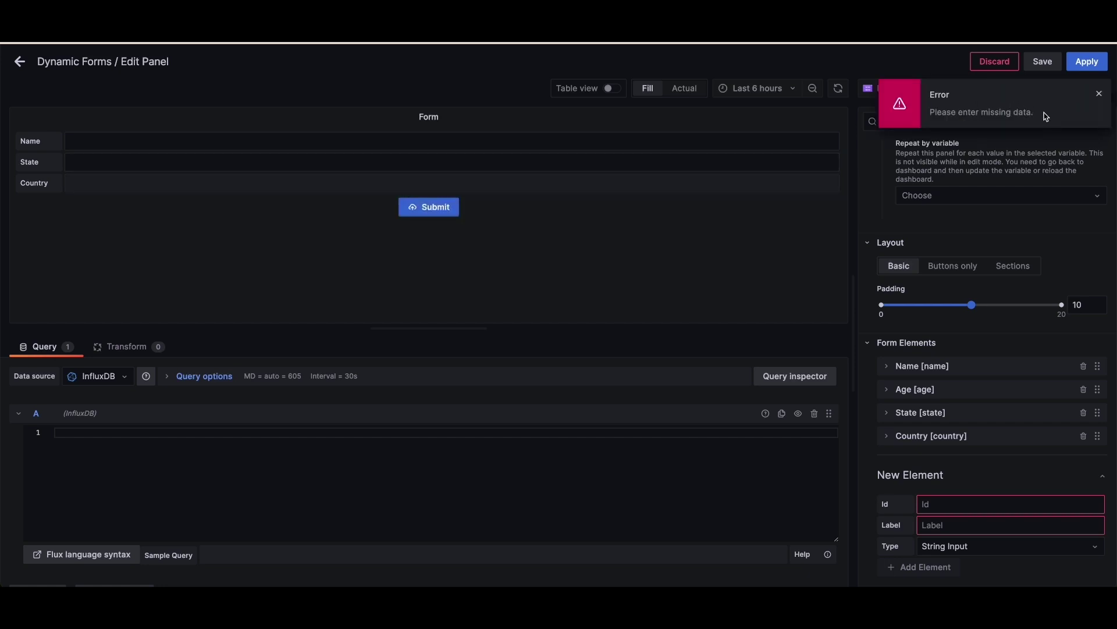
left_click(1099, 95)
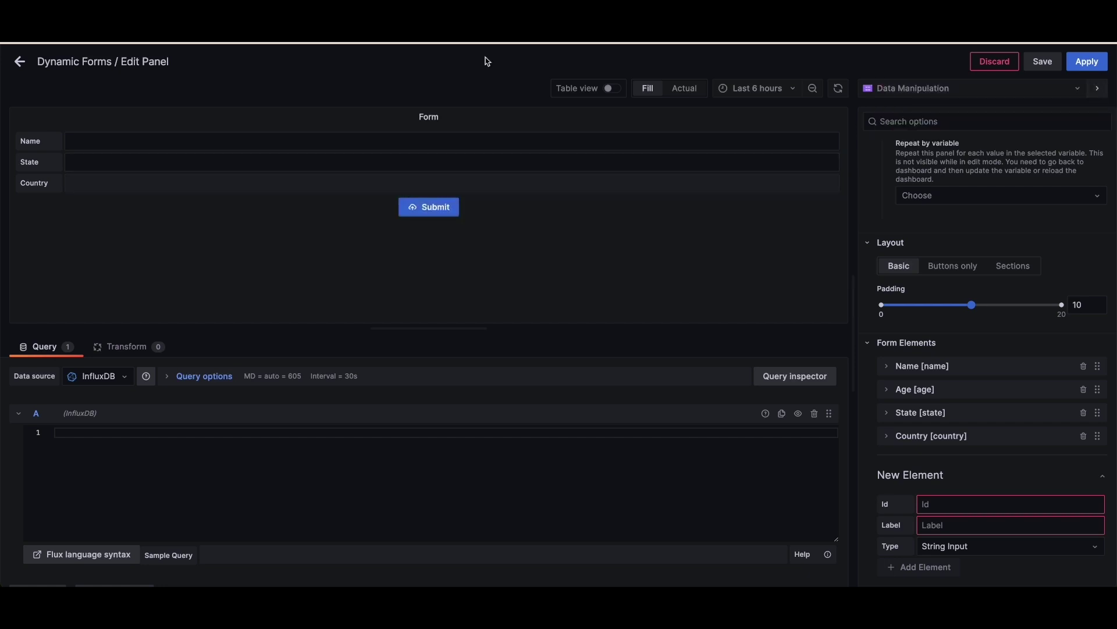
- Fill in the person's first name, age 23 and state MA, and submit the form
left_click(212, 142)
type("Ashish")
left_click(70, 161)
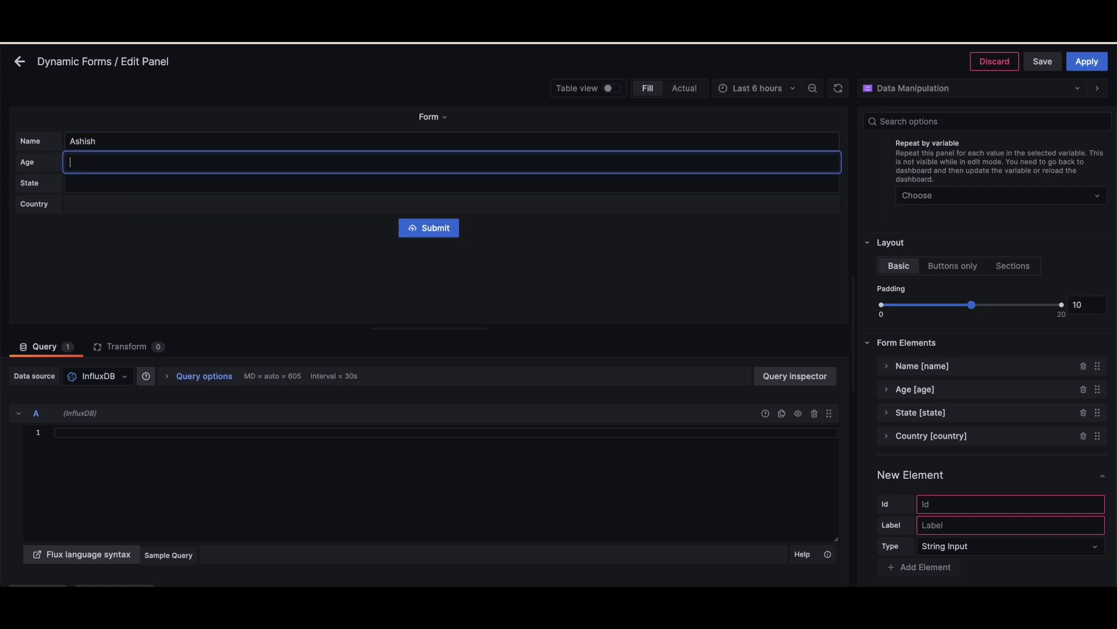
left_click(71, 183)
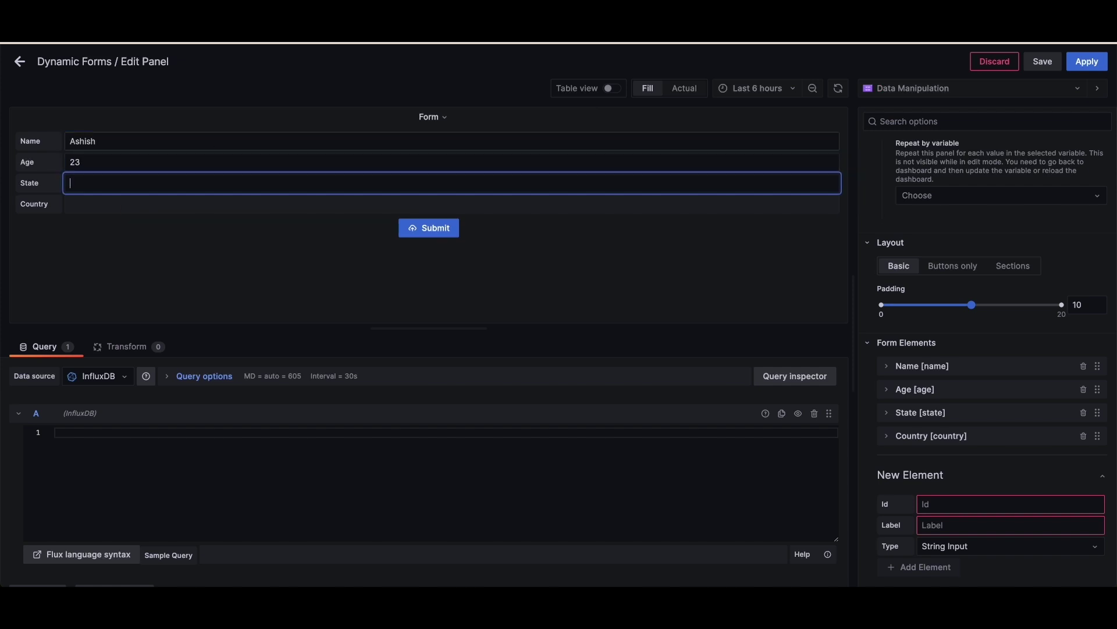
type("MA")
left_click(484, 244)
left_click(445, 230)
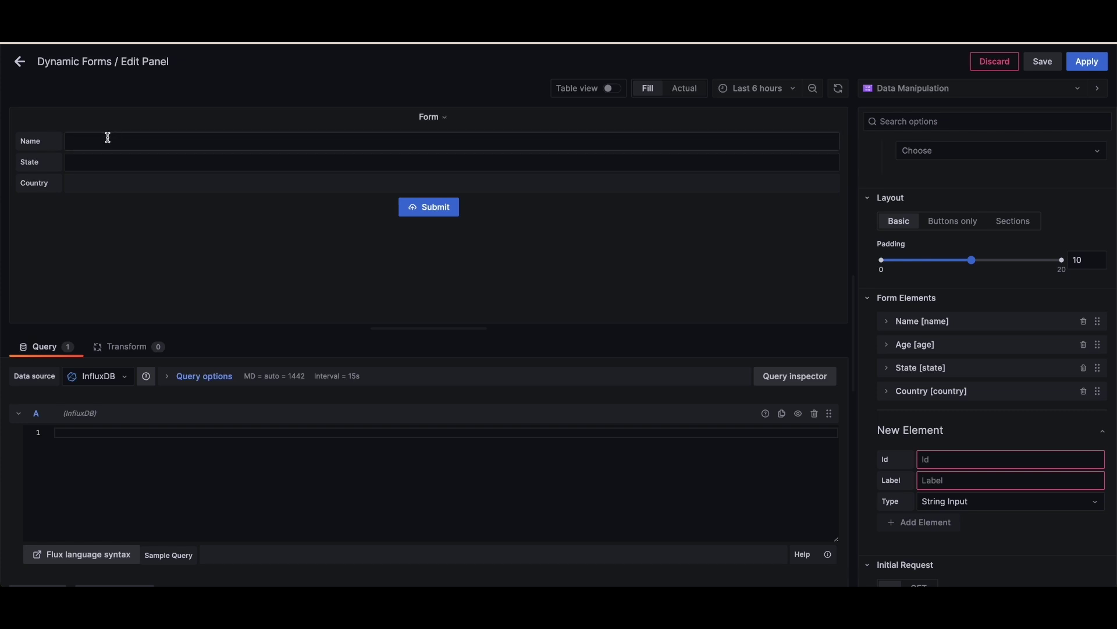
- Expand the Name form element, examine its type, label and display-condition settings, and collapse it
left_click(886, 321)
scroll(908, 315, "down", 1)
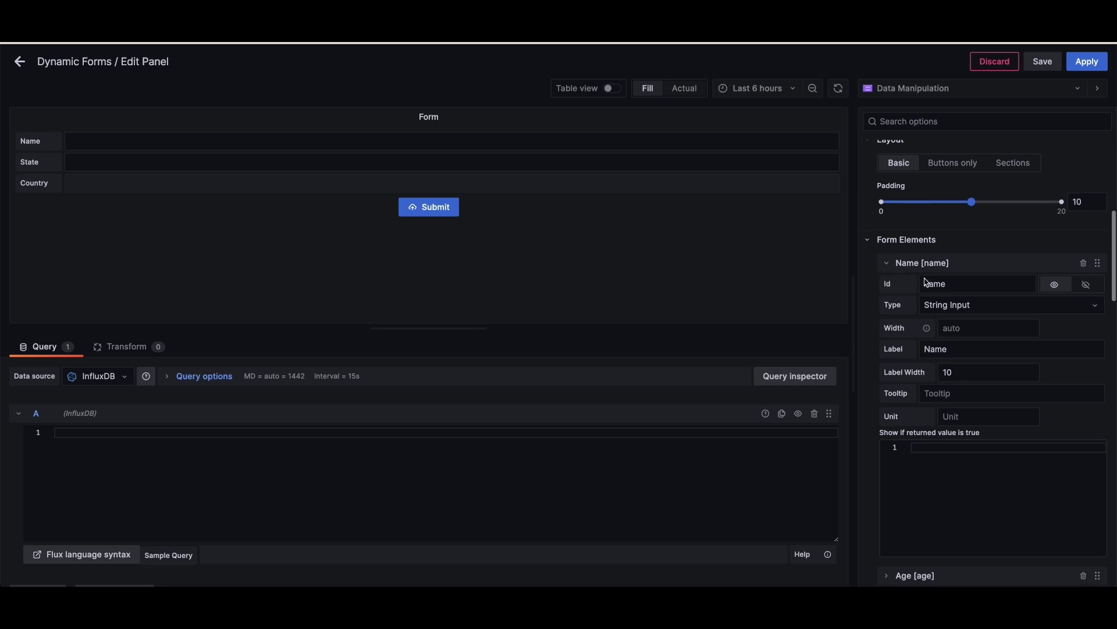
scroll(913, 306, "down", 3)
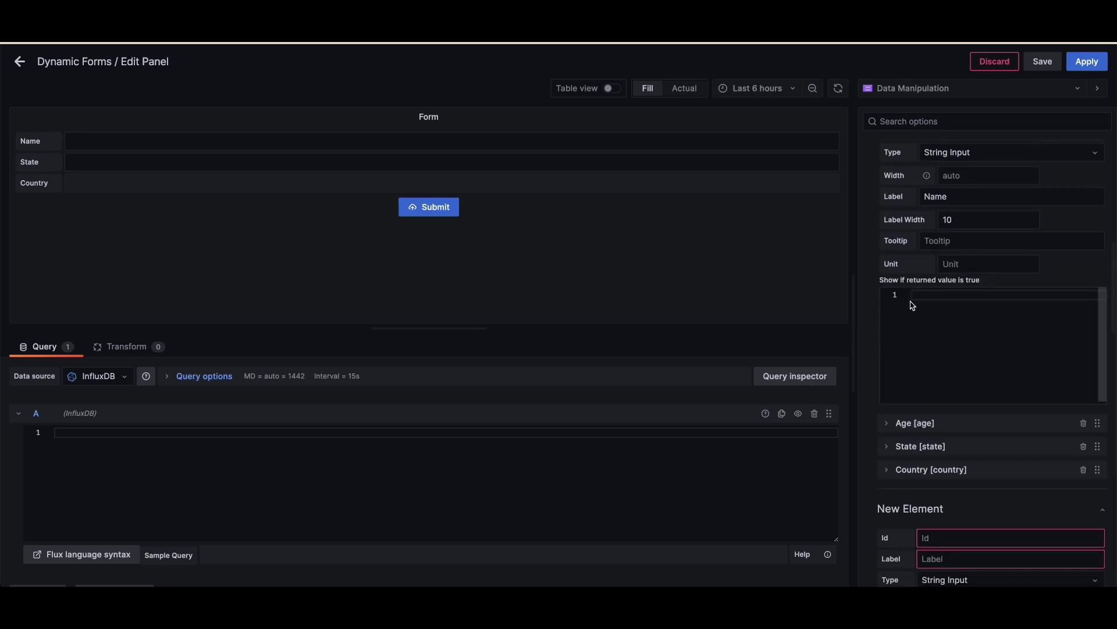
scroll(882, 210, "up", 2)
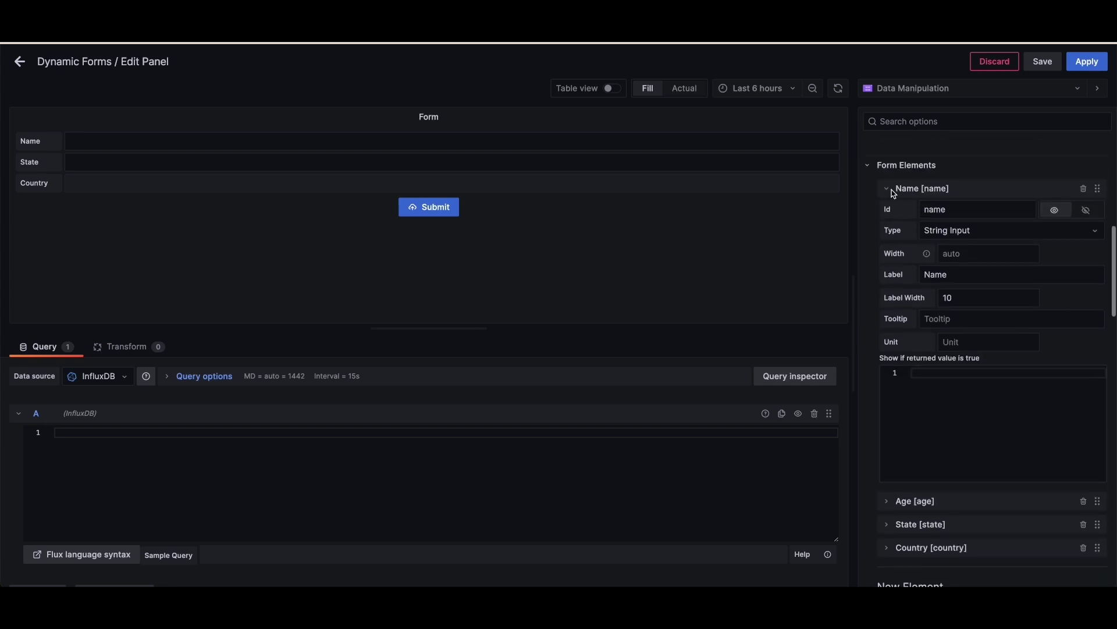
left_click(887, 188)
- Expand the Age form element and examine how its display-condition code finds the name element
left_click(887, 214)
scroll(968, 318, "down", 2)
left_click(978, 399)
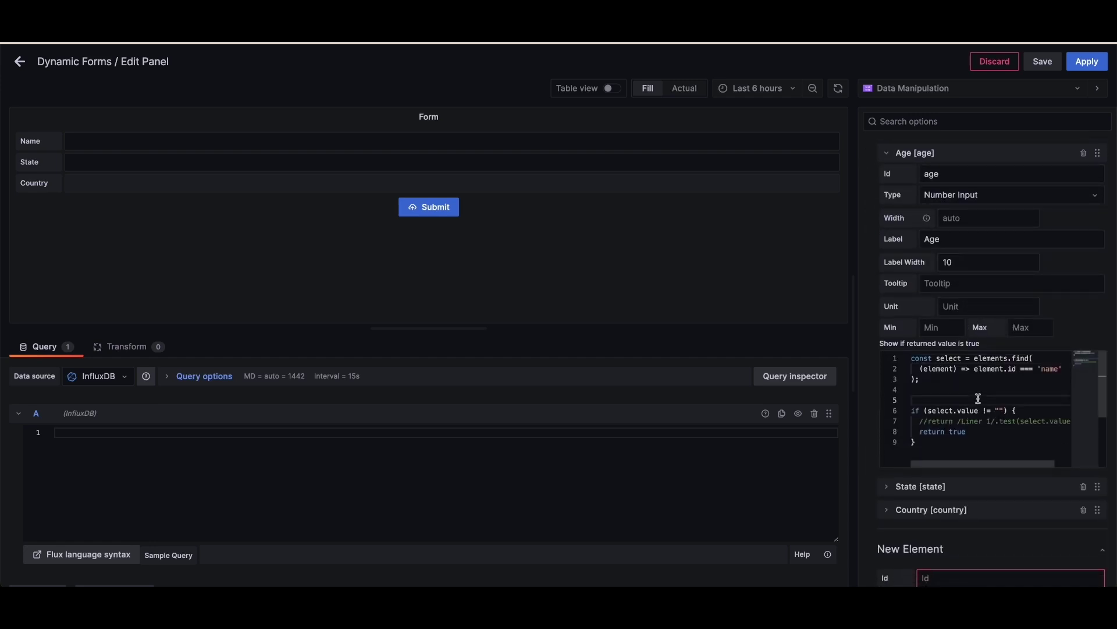
left_click_drag(920, 378, 912, 359)
left_click(948, 357)
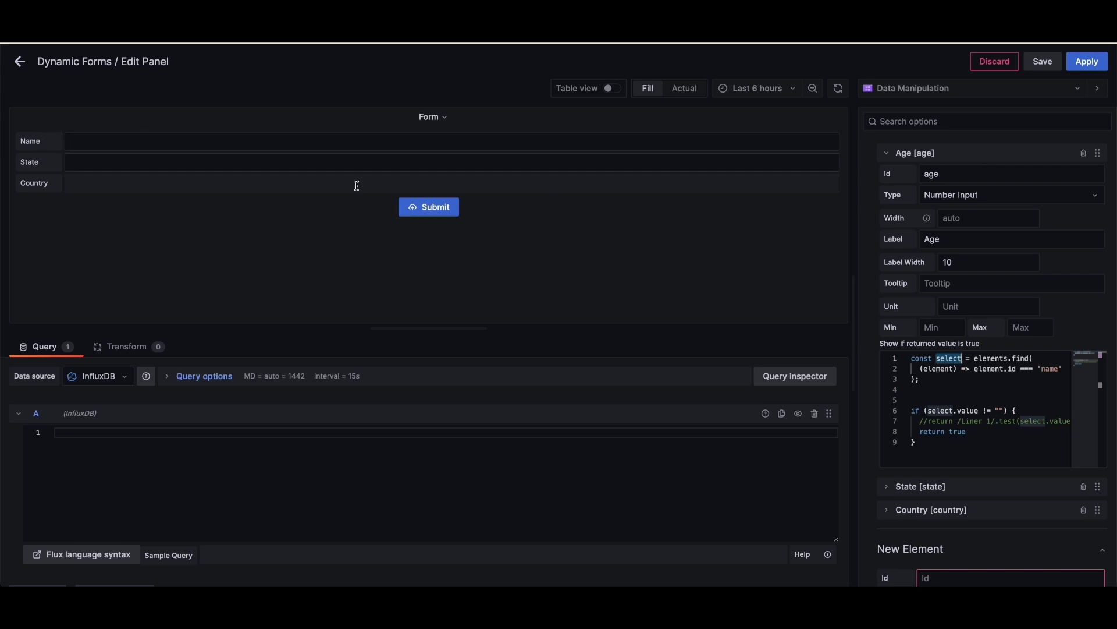
left_click(1052, 372)
double_click(956, 357)
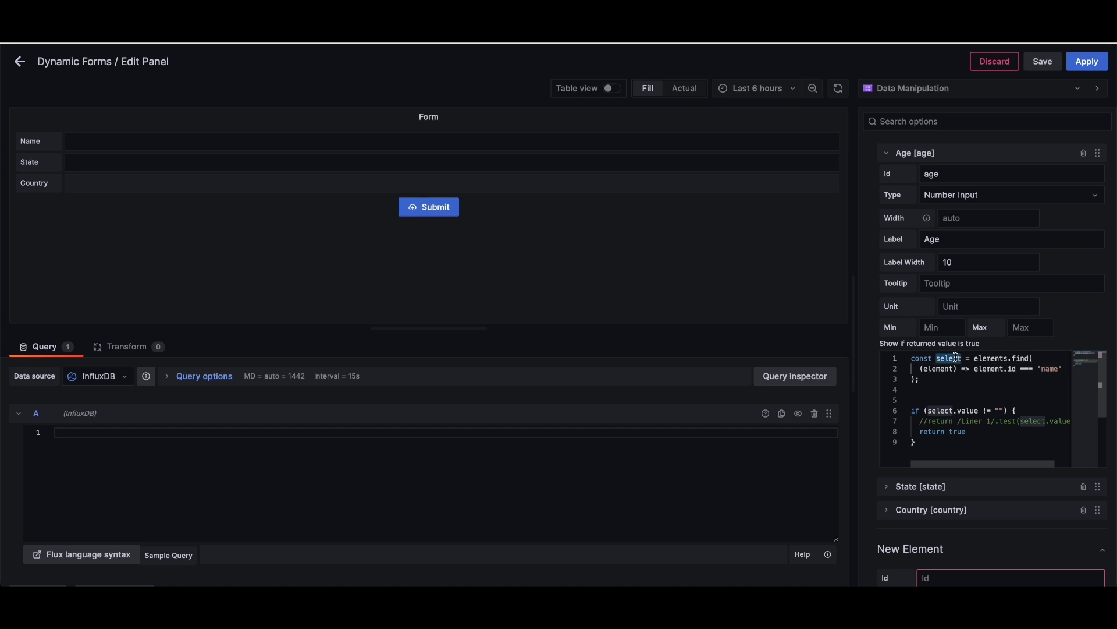
- Examine the if statement in the Age display condition, including the select.value comparison and the return true line
left_click(939, 412)
left_click(970, 411)
double_click(971, 411)
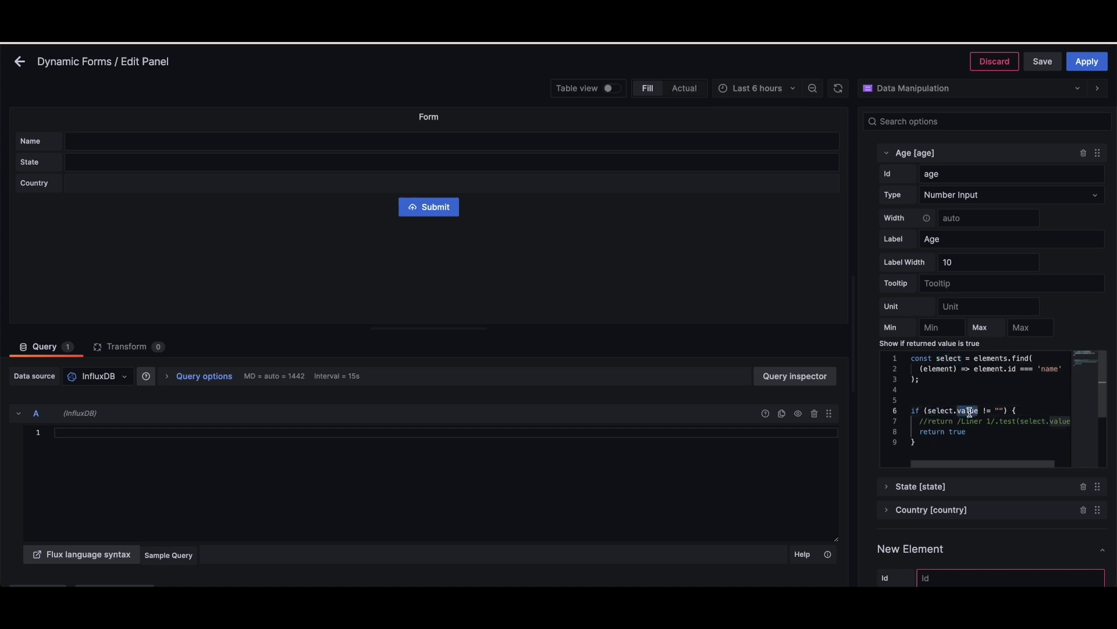
key("Right")
key("Right")
key("Right")
key("Right")
key("Right")
key("Right")
key("Right")
left_click_drag(913, 434, 969, 434)
left_click(986, 430)
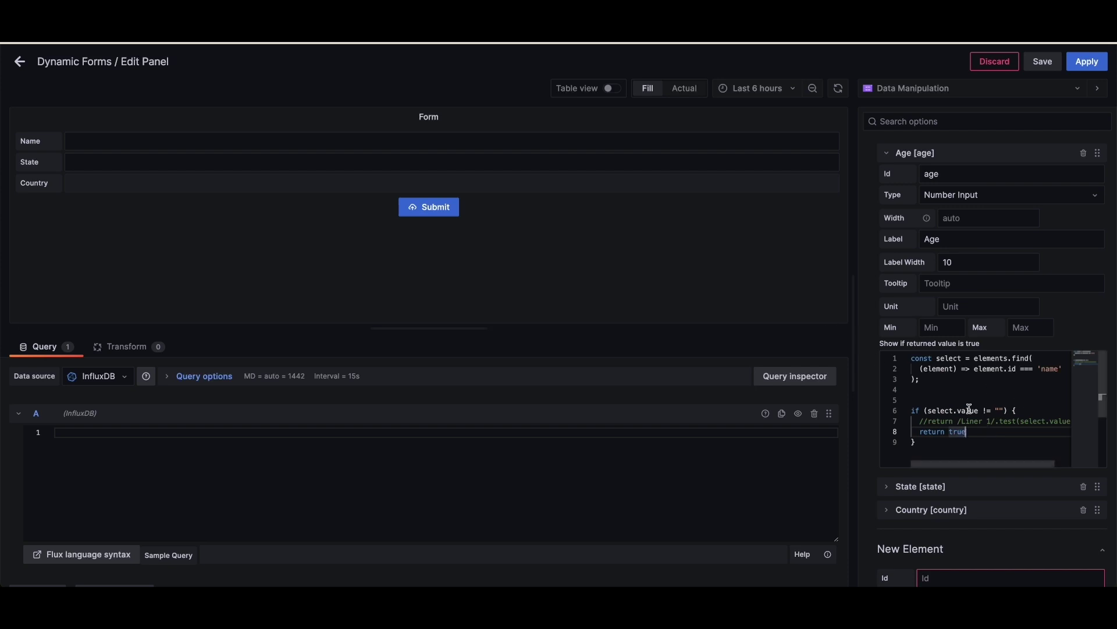
- Enter "a" in the form's Name field to test the Age field's display condition, and clear the entry again
left_click(431, 144)
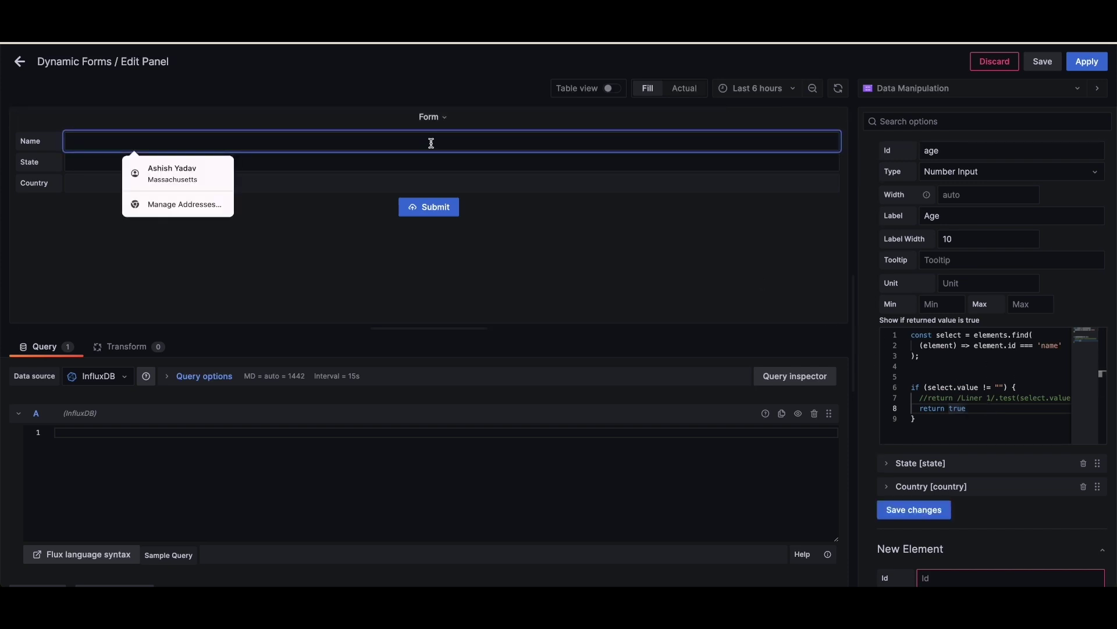
type("a")
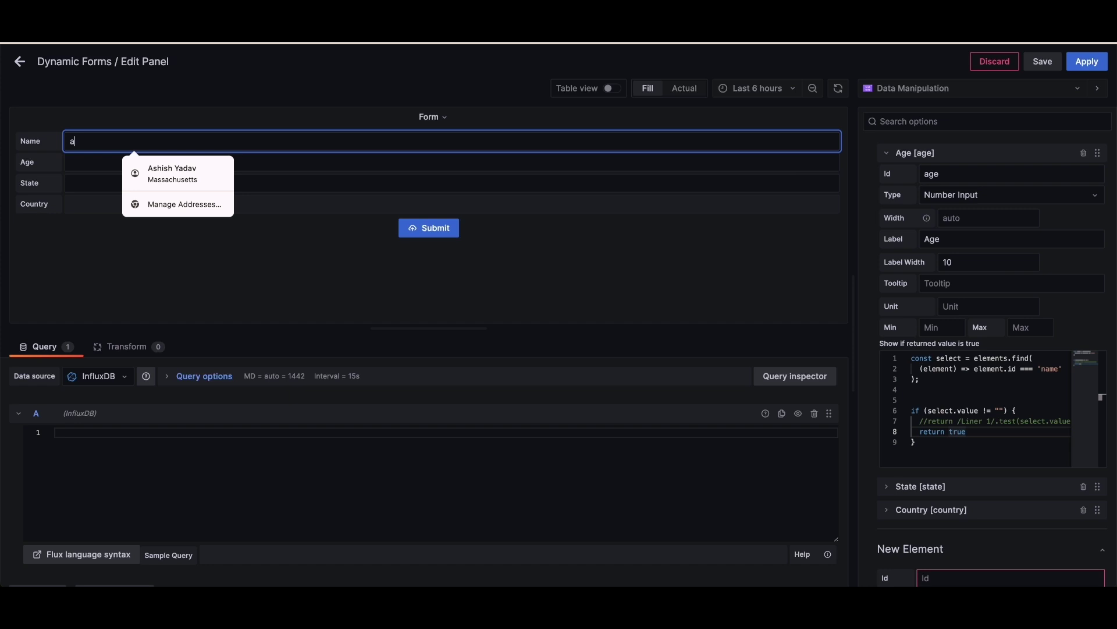
left_click(338, 173)
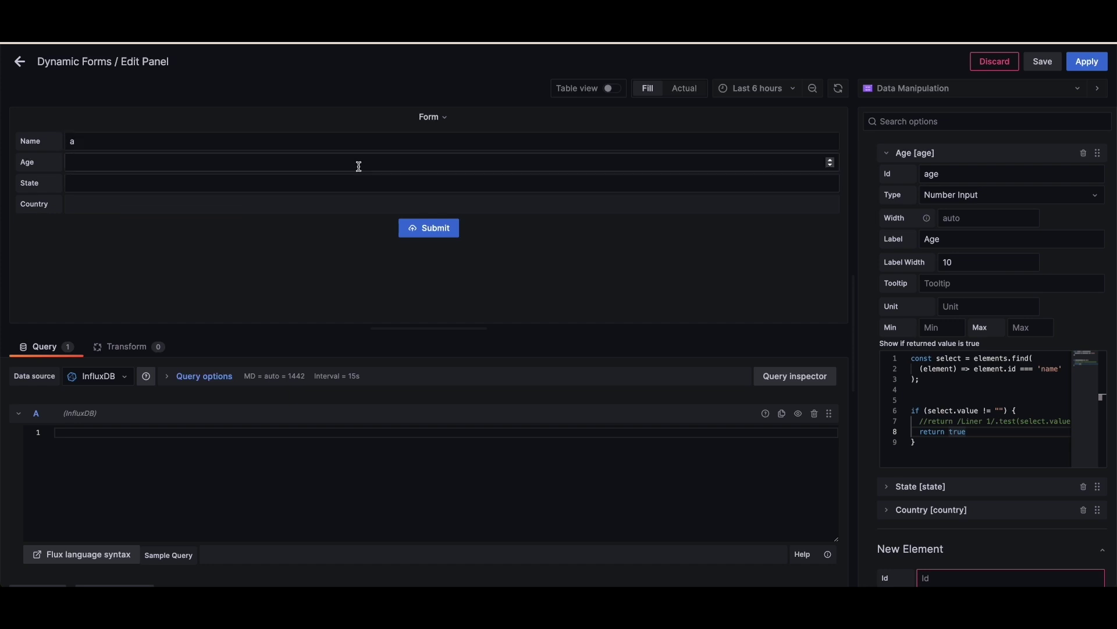
left_click(339, 145)
key("BackSpace")
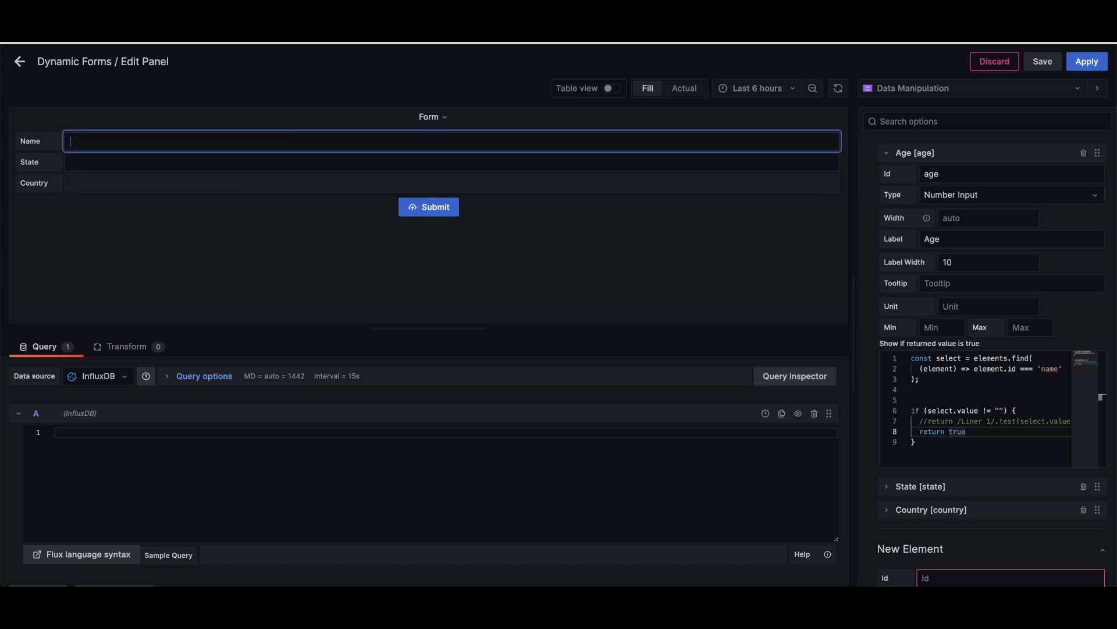
- Expand the State and Country form elements and examine their type, label and display-condition settings
scroll(879, 319, "down", 3)
left_click(889, 309)
left_click(886, 327)
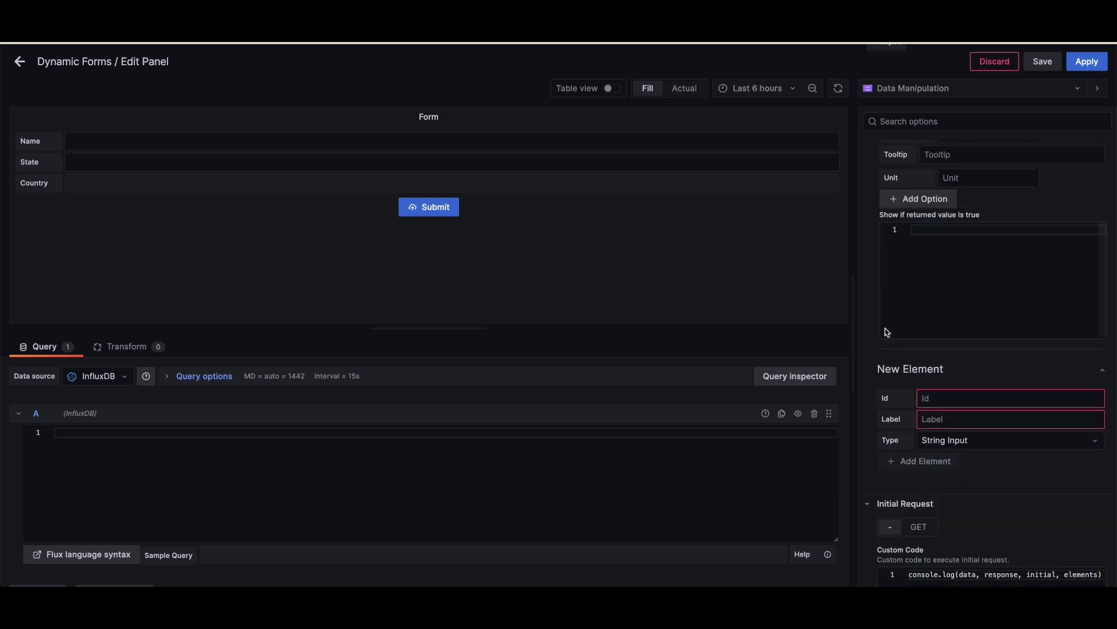
scroll(875, 281, "up", 6)
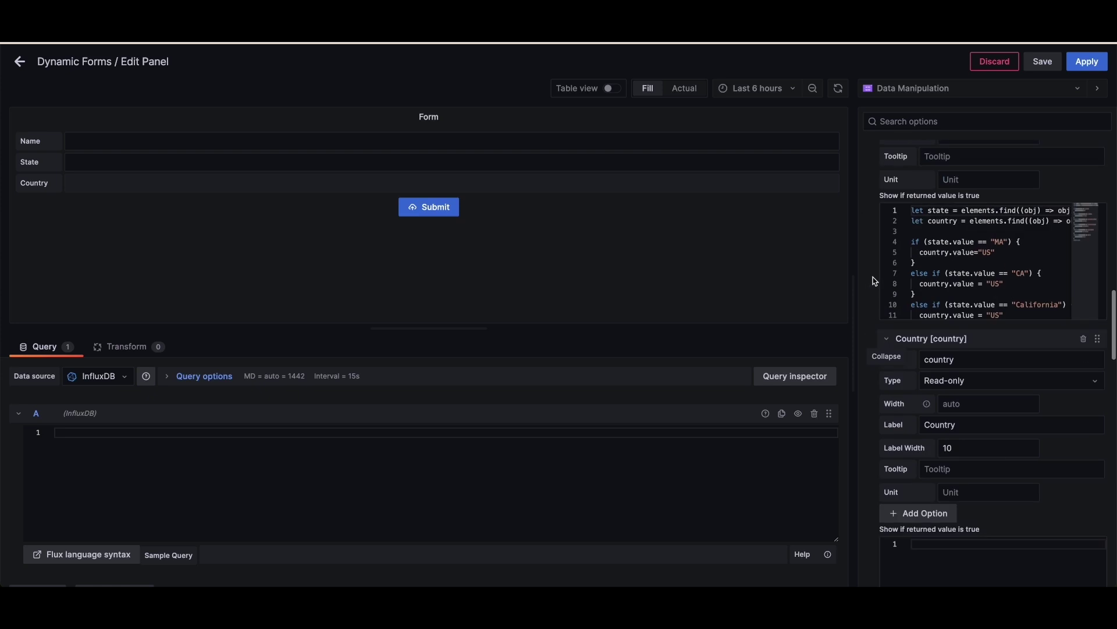
scroll(875, 281, "up", 1)
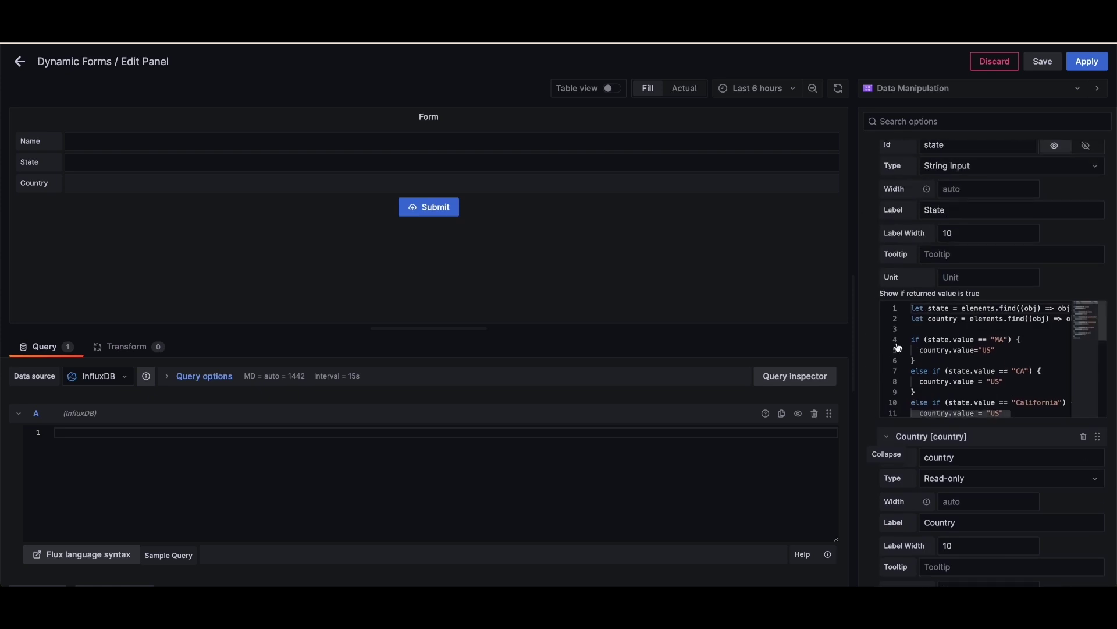
scroll(872, 335, "up", 1)
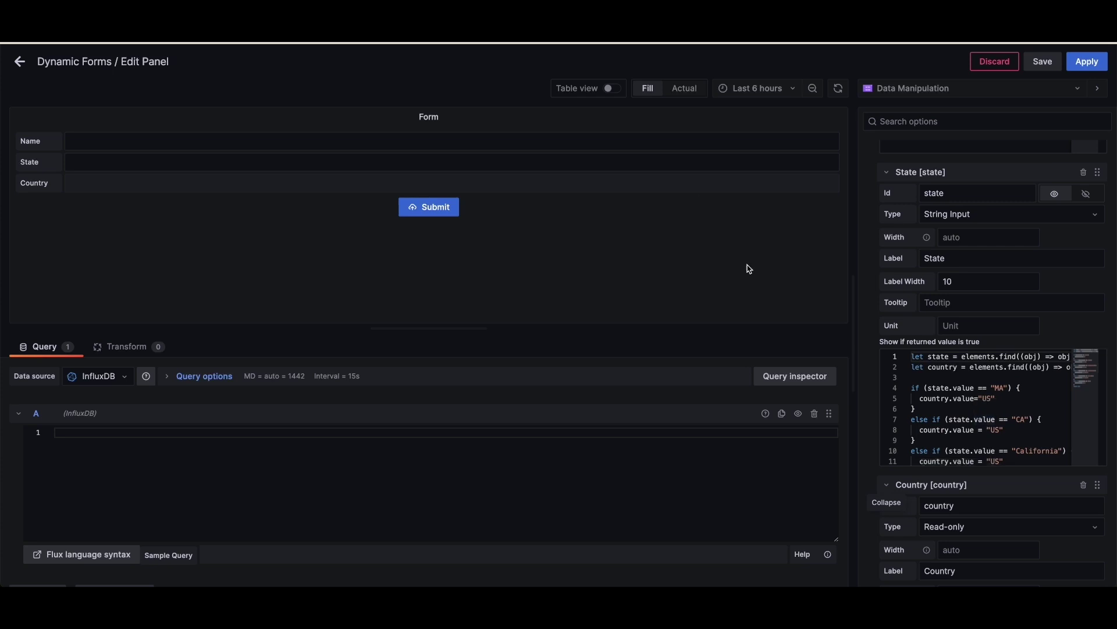
- Examine how the State element's display-condition code finds the state and country elements and compares the state value with "MA"
left_click(940, 359)
scroll(1011, 361, "right", 3)
scroll(1011, 361, "left", 3)
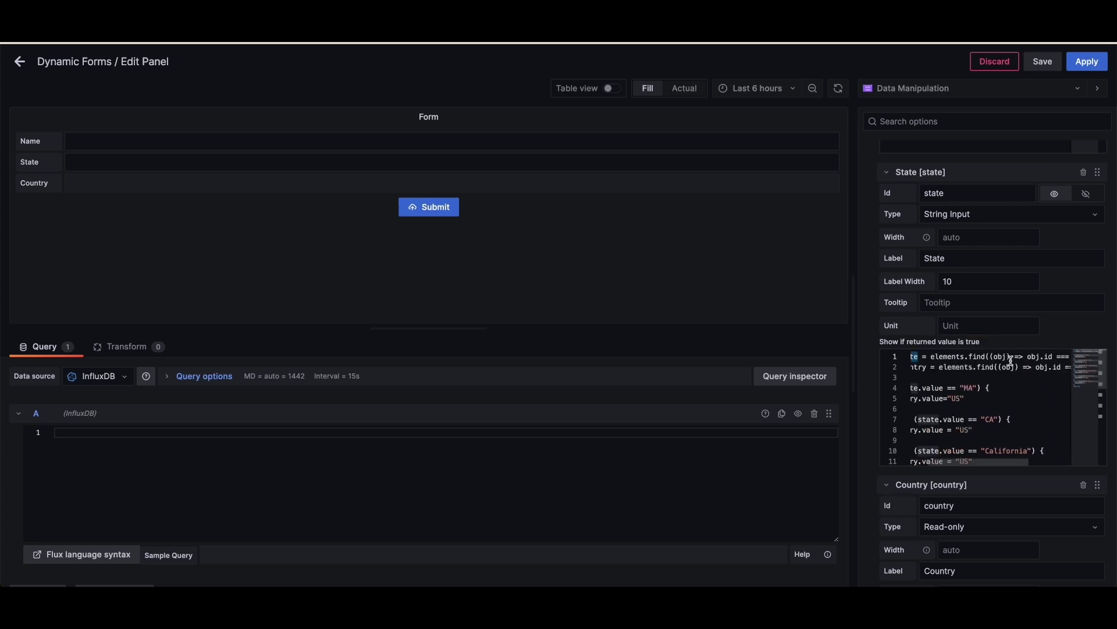
left_click(941, 368)
scroll(942, 368, "right", 3)
scroll(942, 368, "left", 4)
left_click(952, 387)
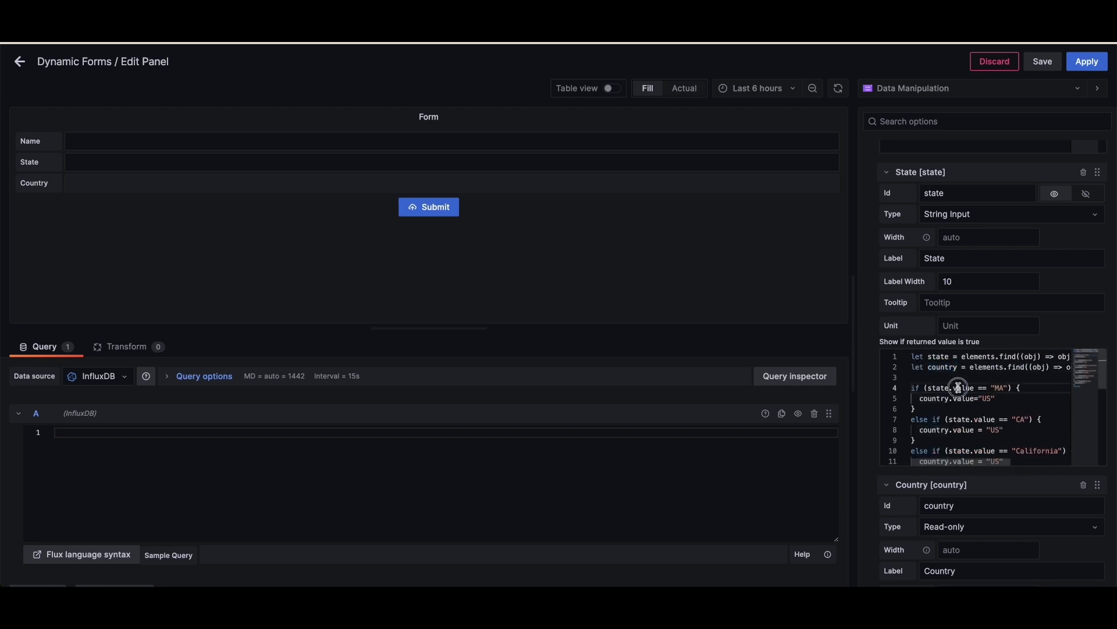
- Enter MA in the form's State field to test the automatic country fill-in
left_click(311, 157)
type("M")
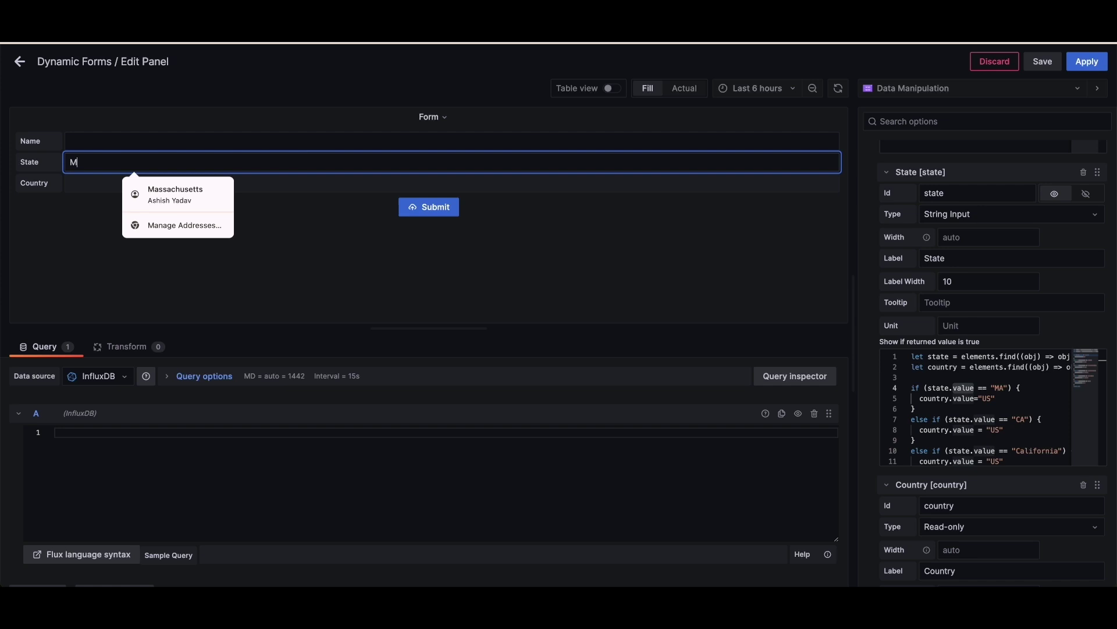
type("MA")
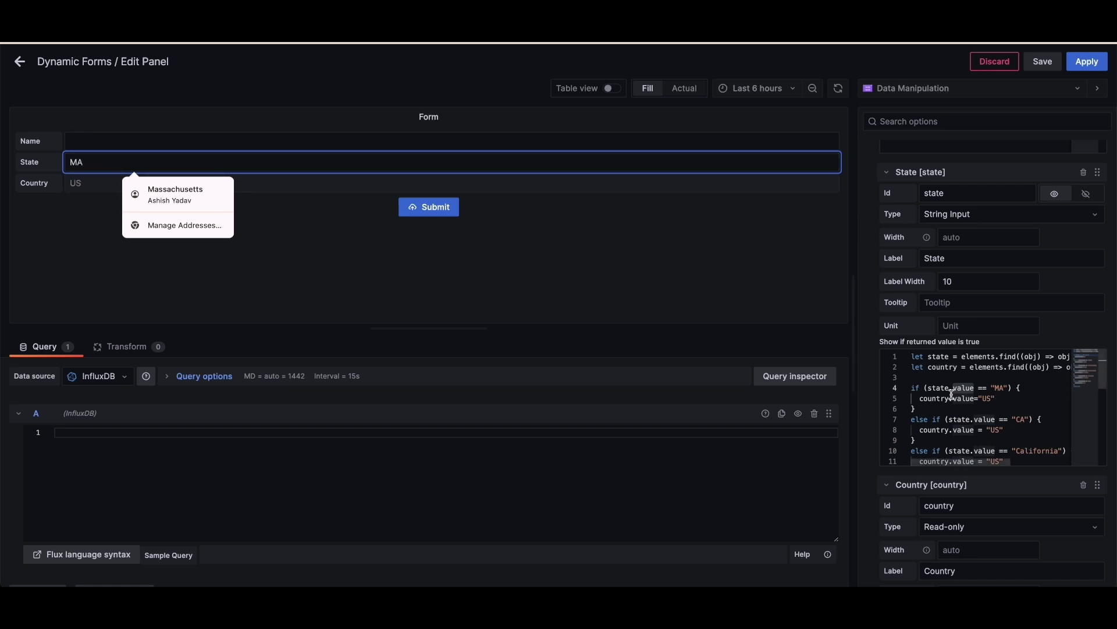
- Examine the country.value assignments in the State code, its branches for the other states and empty value, and the closing return true
left_click(931, 398)
double_click(965, 399)
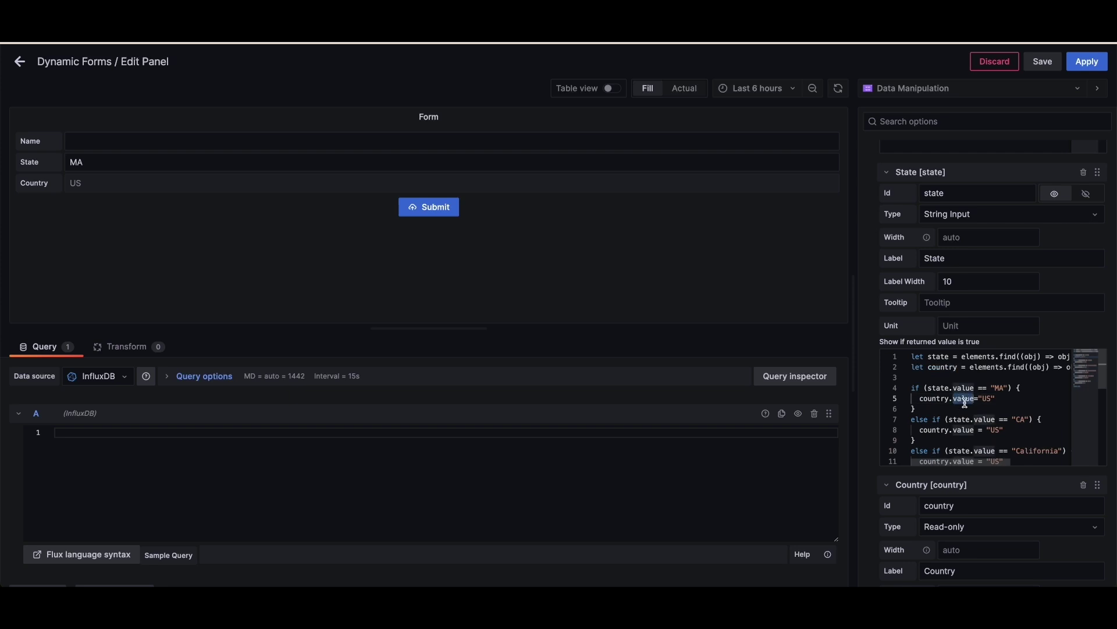
scroll(993, 441, "down", 3)
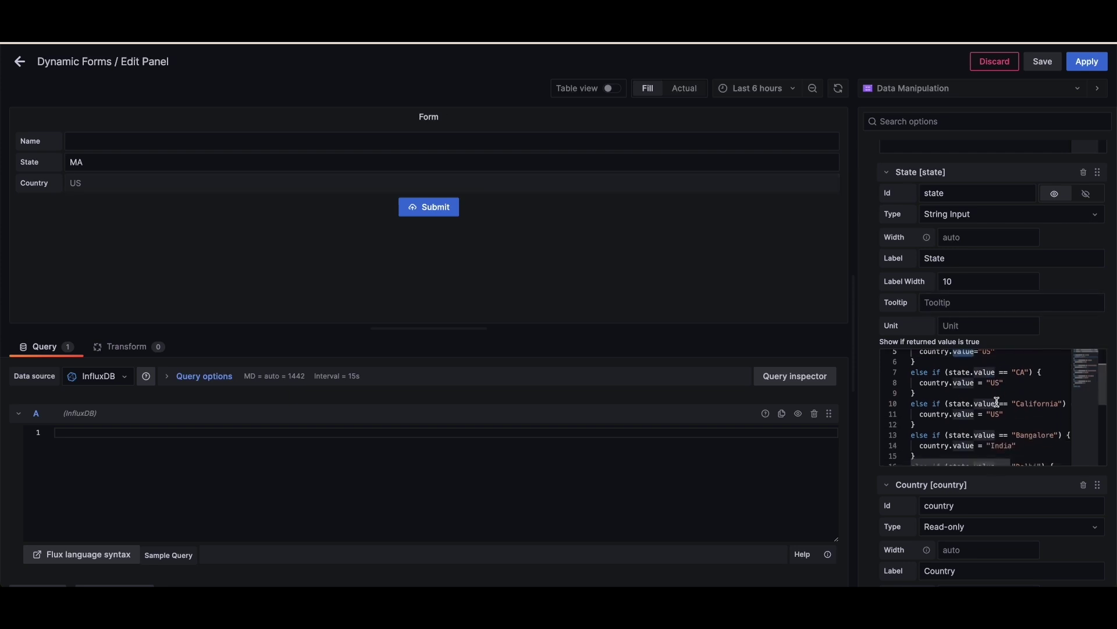
scroll(997, 401, "up", 3)
scroll(997, 402, "down", 3)
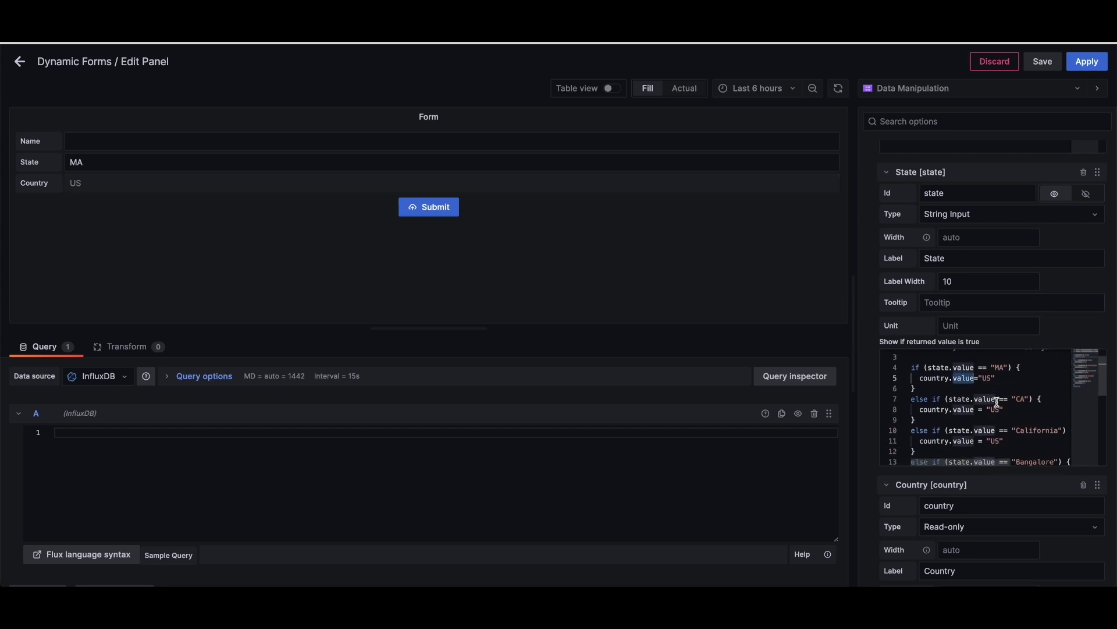
scroll(997, 401, "down", 4)
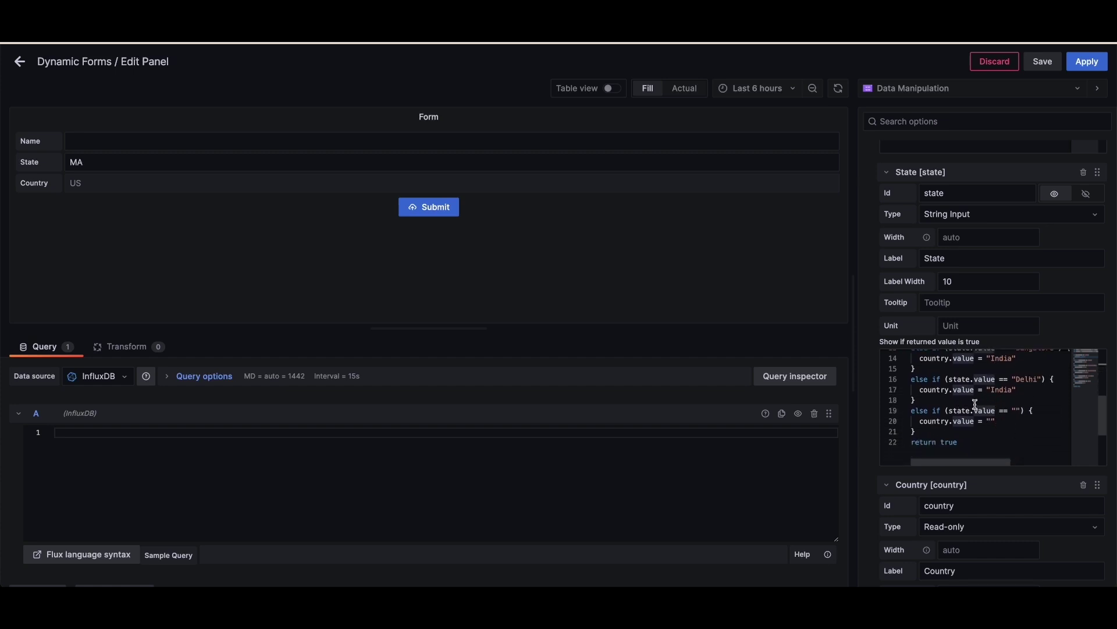
scroll(976, 404, "up", 4)
scroll(976, 403, "down", 4)
left_click_drag(960, 450, 904, 446)
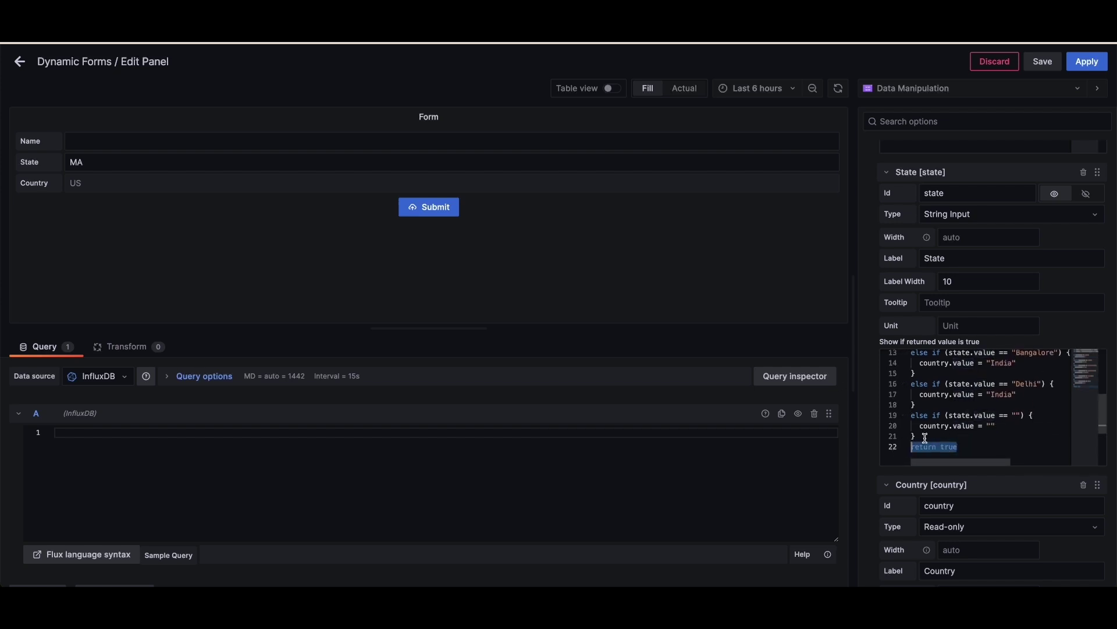
- Clear the form's State field and enter Bangalore as the new state
double_click(172, 160)
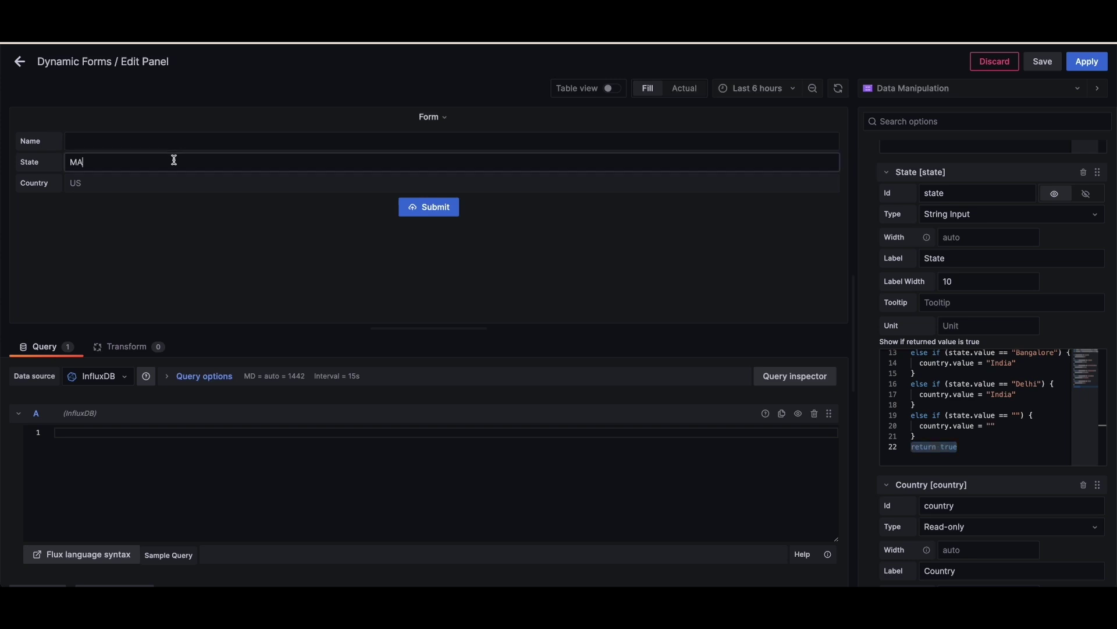
key("BackSpace")
left_click(57, 221)
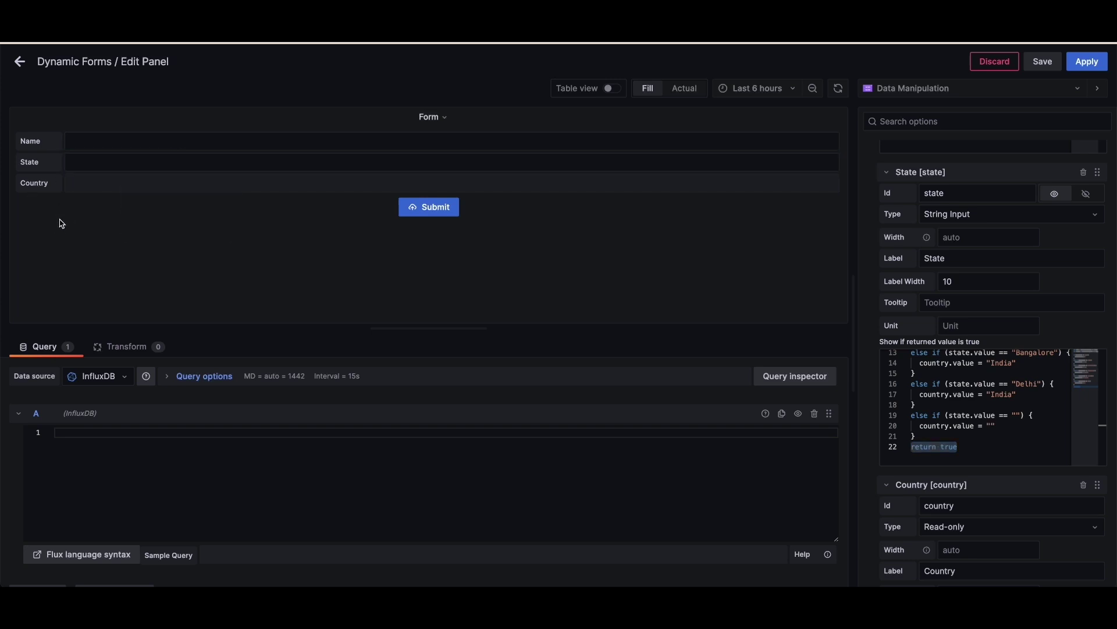
left_click(101, 164)
type("Bangalore")
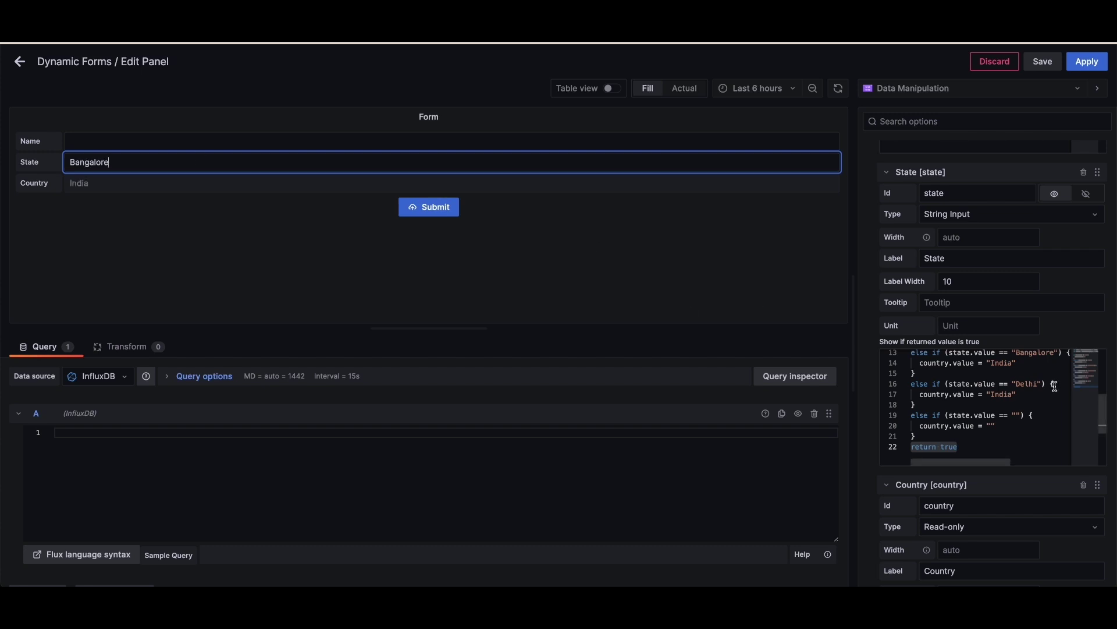
- Examine the Bangalore branch of the State code and the country value it assigns
scroll(1054, 381, "up", 1)
double_click(1019, 389)
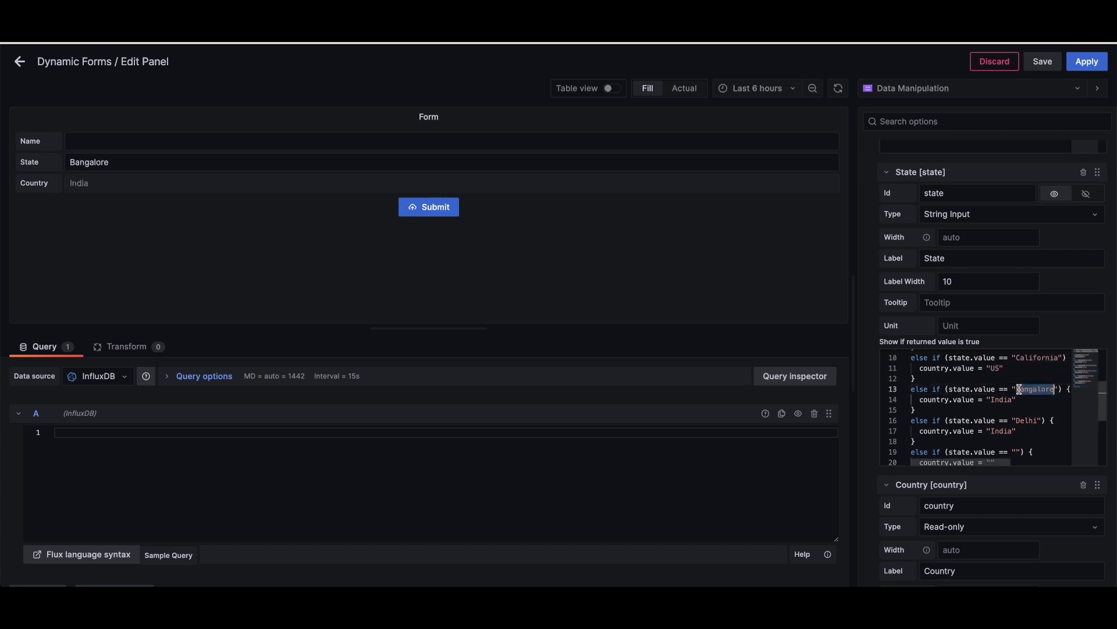
double_click(933, 399)
double_click(1003, 401)
scroll(1007, 401, "up", 3)
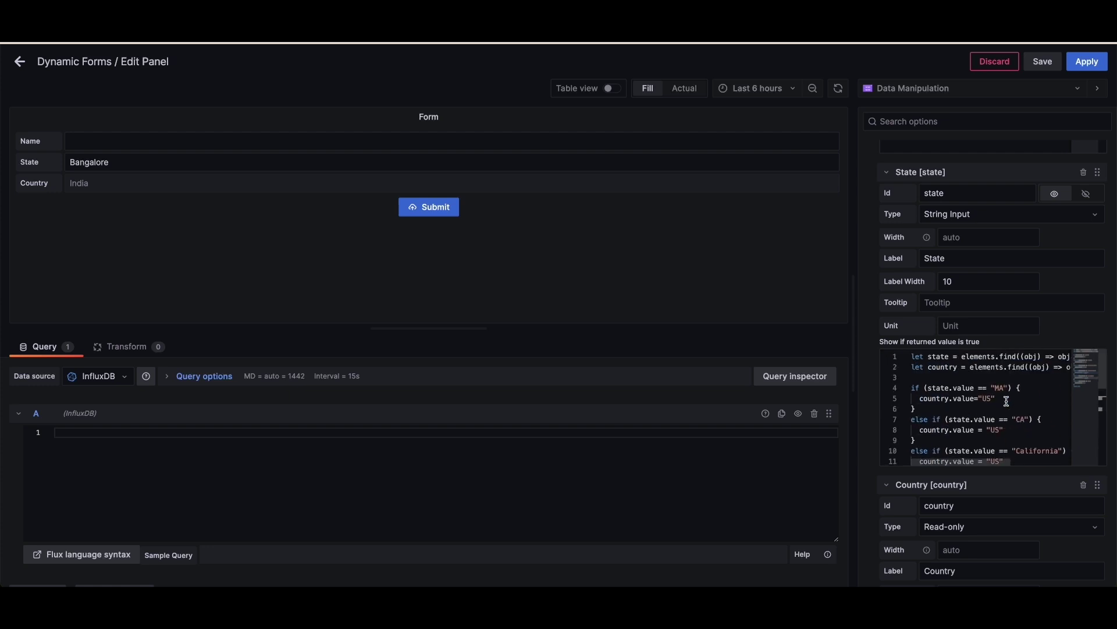
- Collapse the Age and State form elements and examine the Update Request settings and custom code
scroll(866, 377, "up", 1)
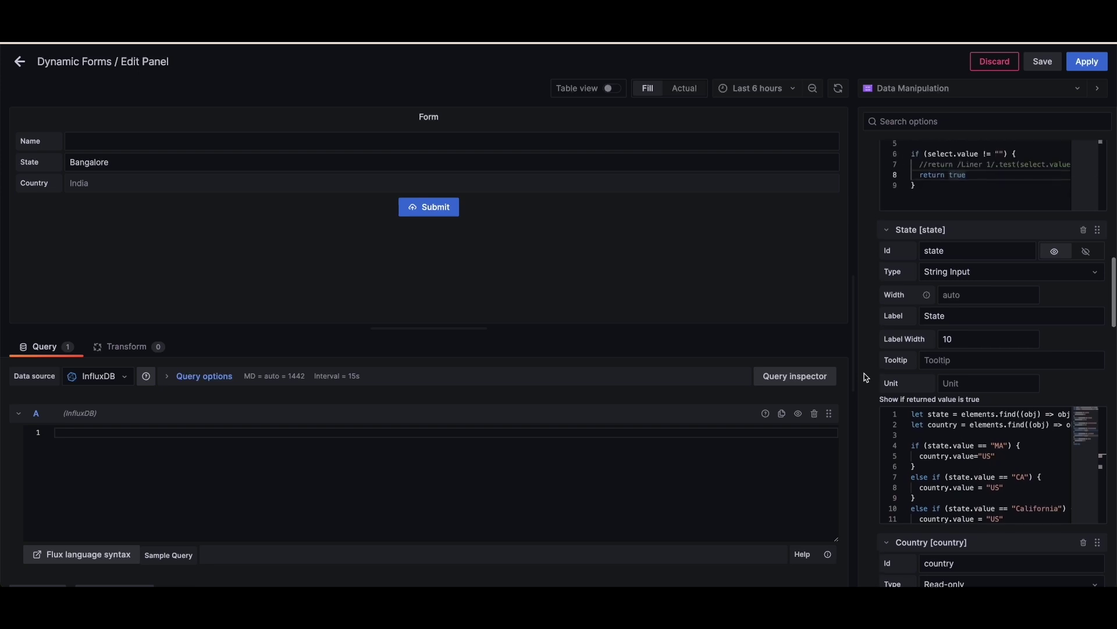
scroll(866, 377, "up", 1)
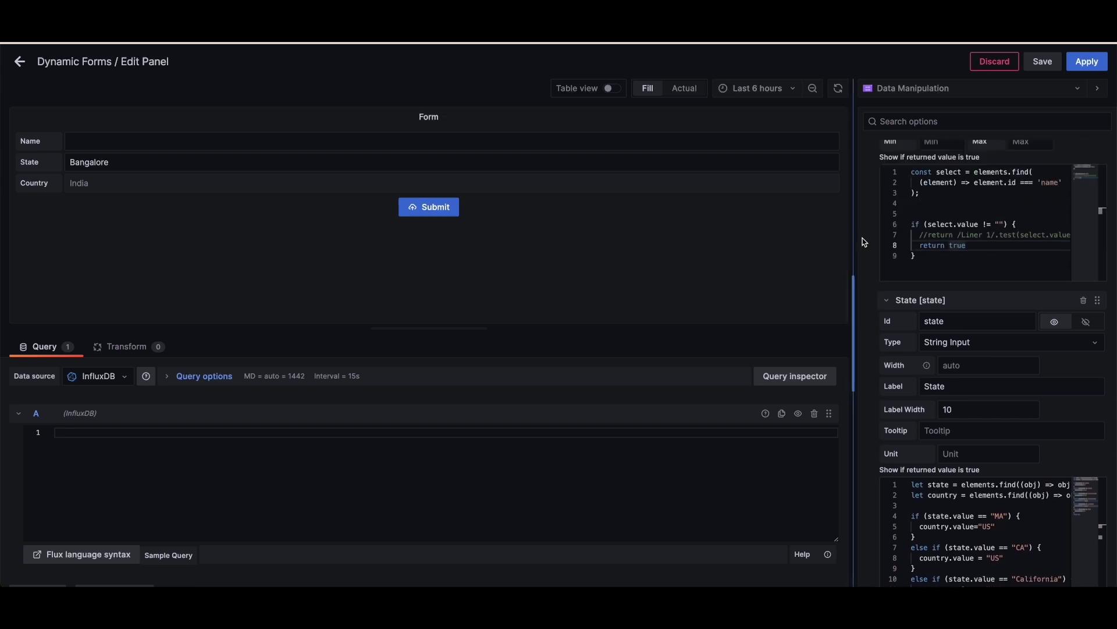
scroll(866, 241, "up", 4)
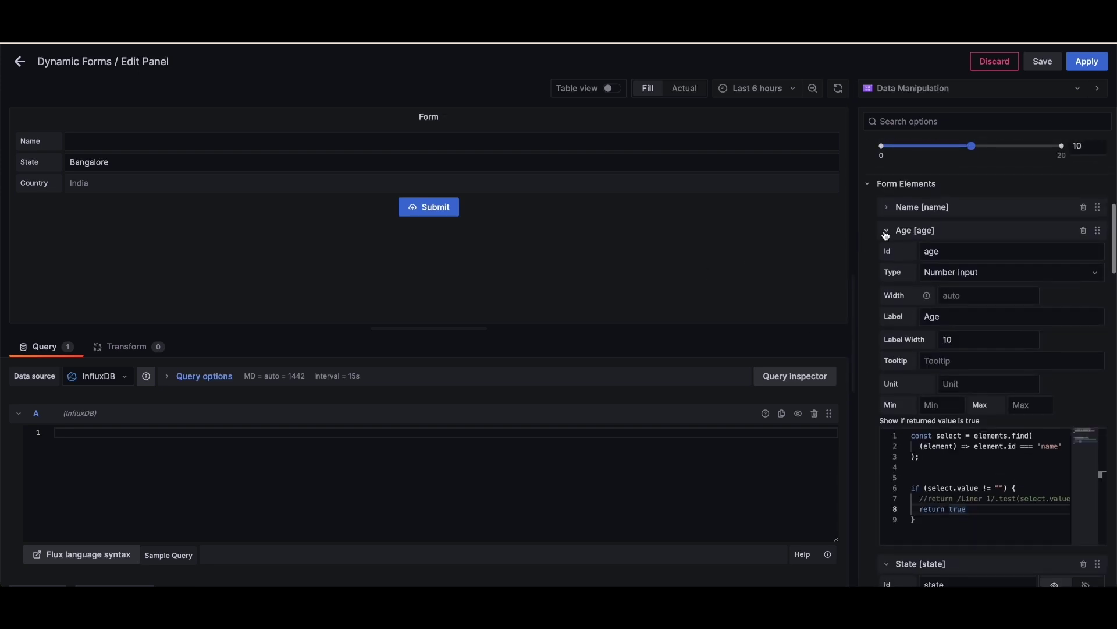
left_click(885, 231)
left_click(886, 252)
scroll(871, 303, "down", 5)
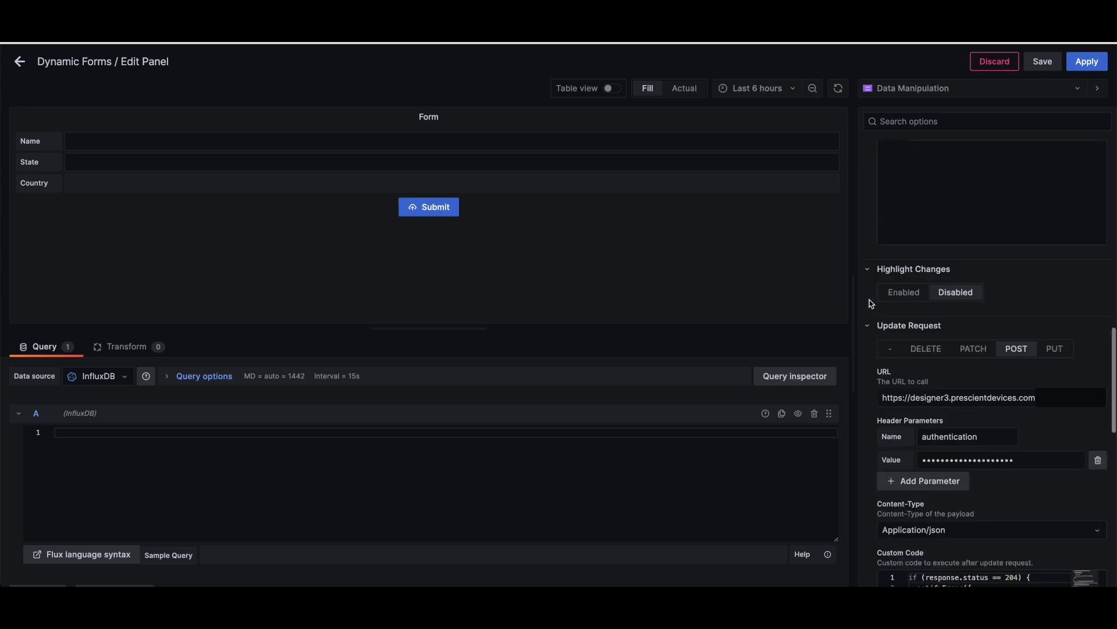
scroll(985, 444, "down", 6)
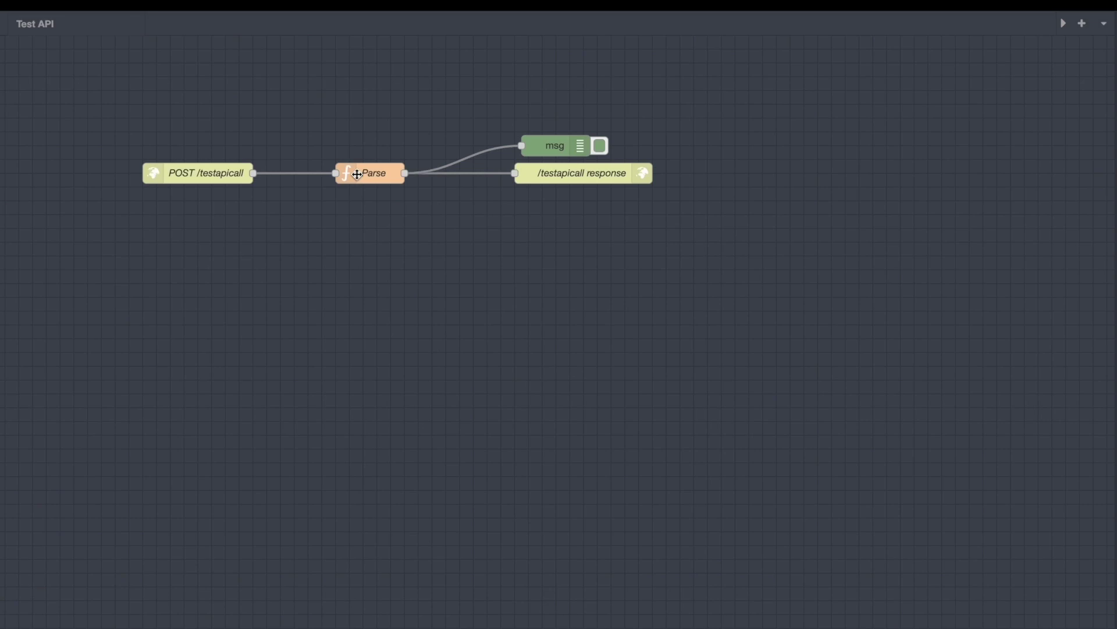
- Open the Parse function node in the Test API flow and examine how its code sets the status code for an empty age or name
double_click(365, 172)
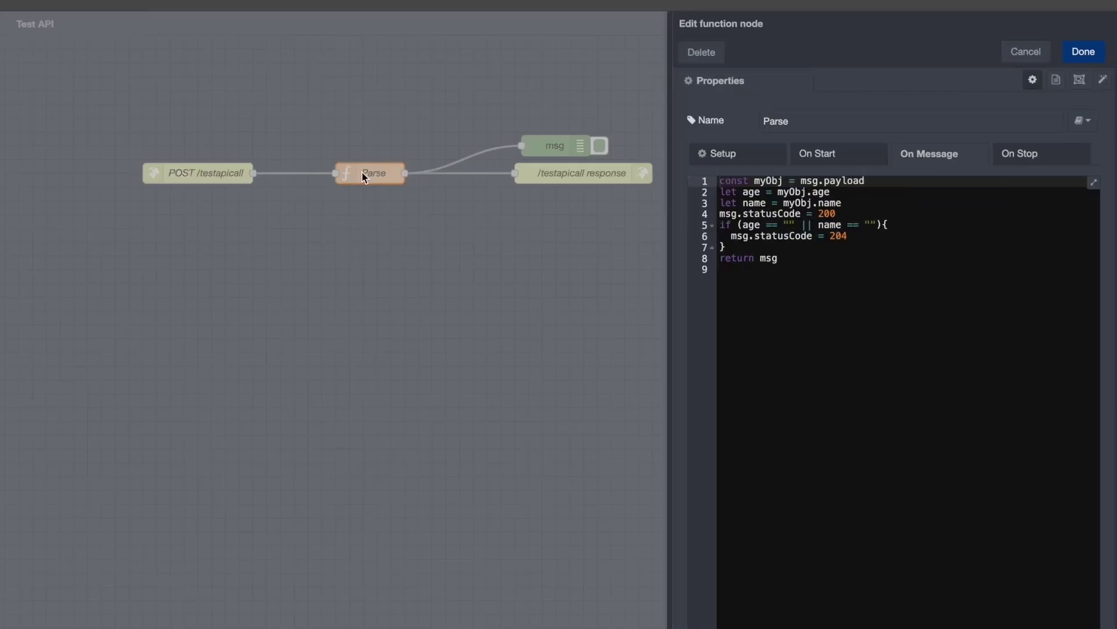
left_click(754, 181)
left_click(750, 193)
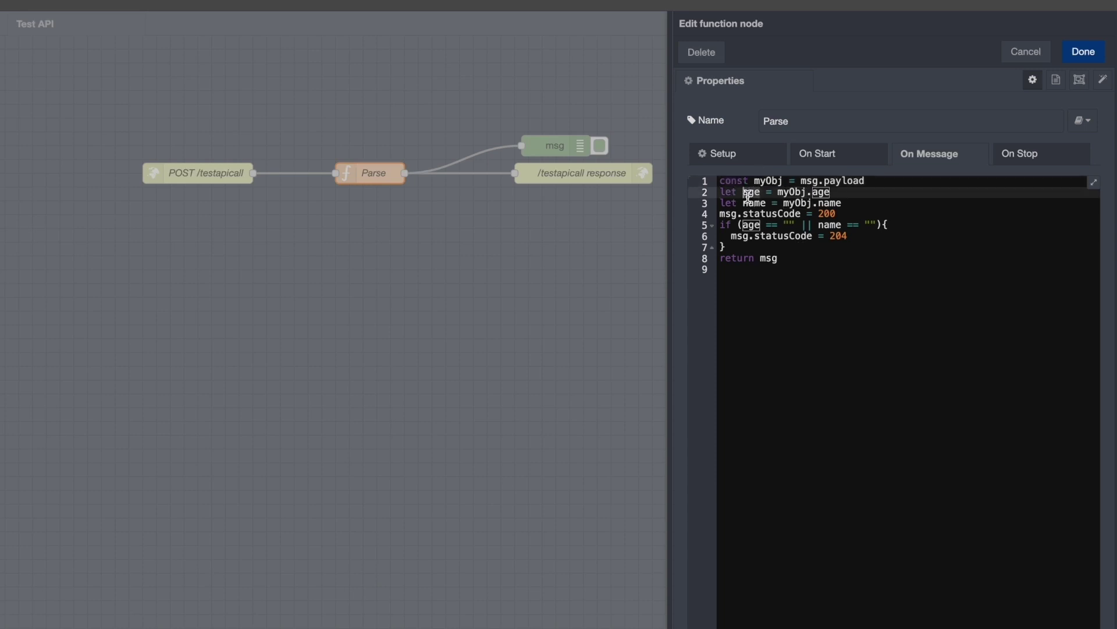
left_click(752, 204)
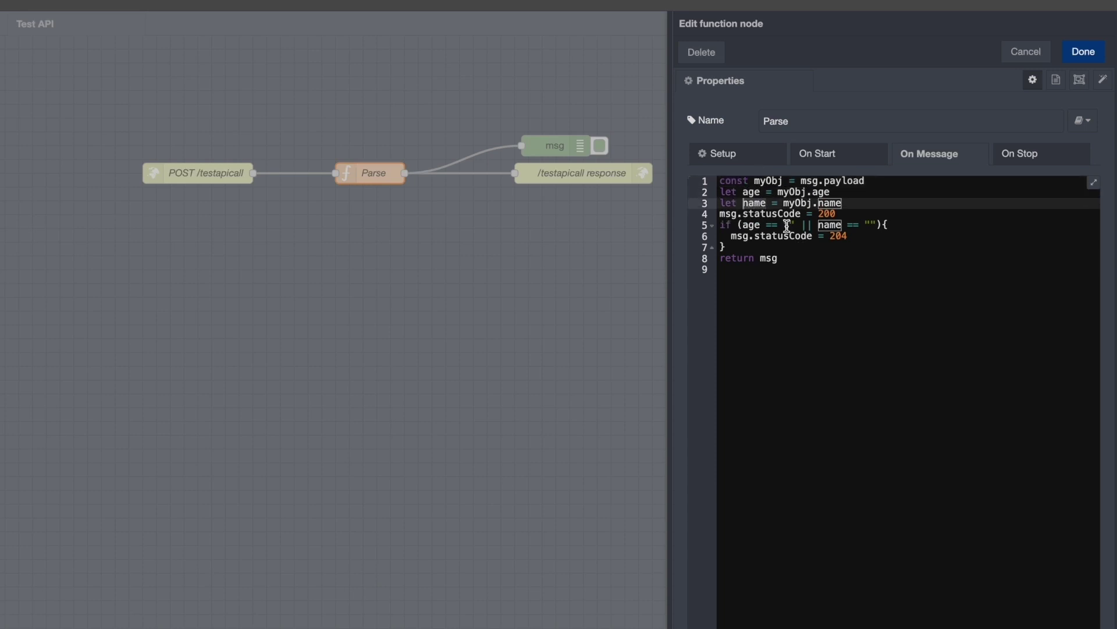
left_click(747, 235)
left_click(776, 247)
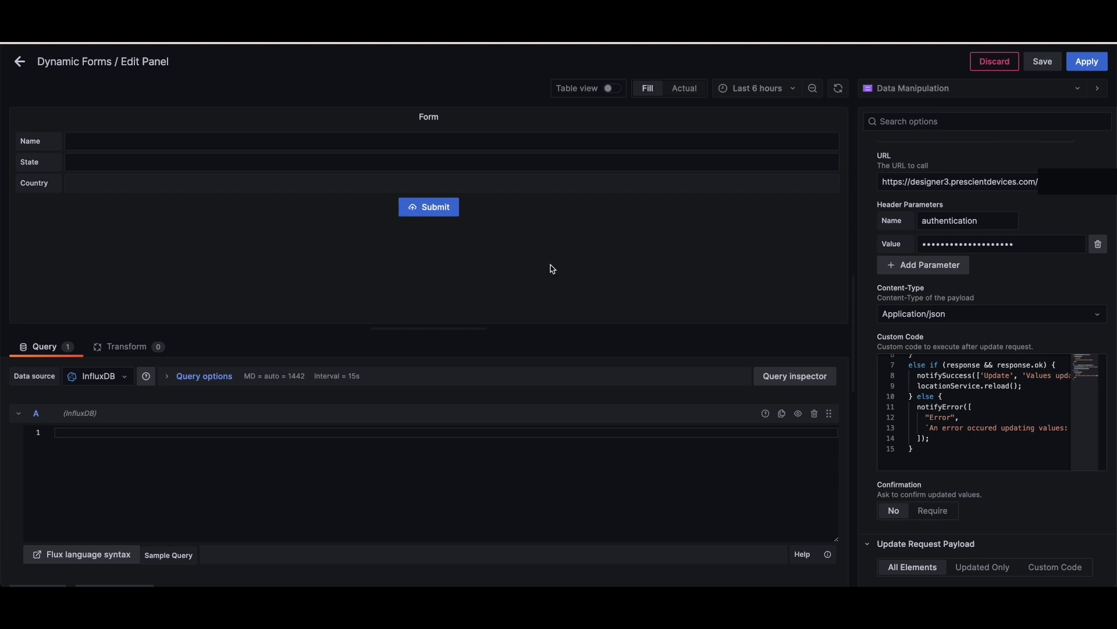
- Submit the form with empty fields and examine how the update request's custom code handles a 204 status and a successful response
left_click(440, 207)
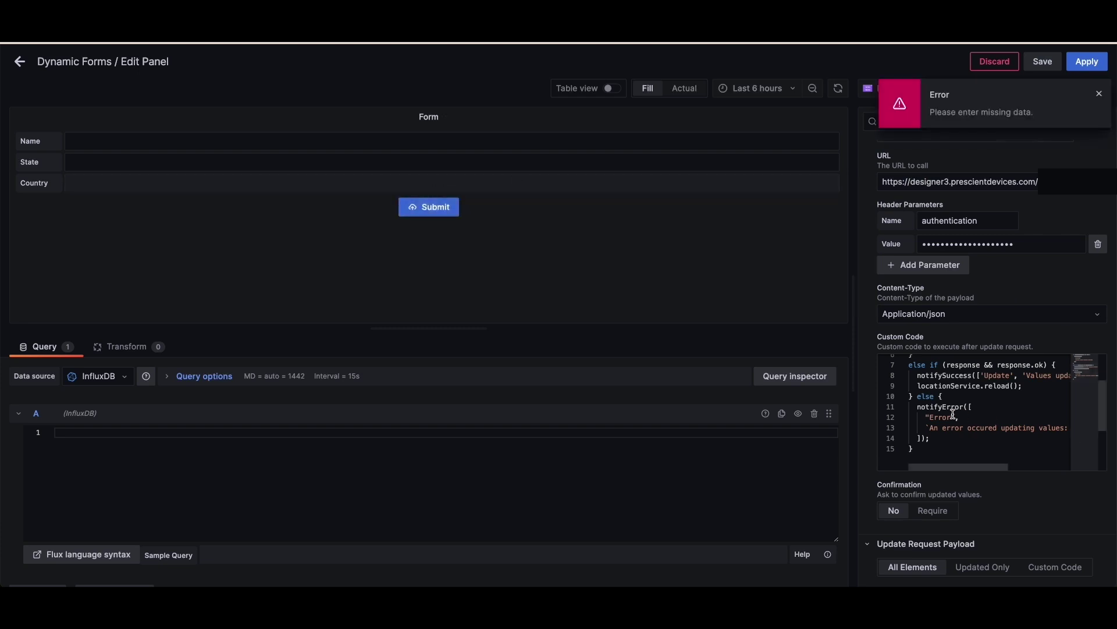
scroll(952, 414, "up", 3)
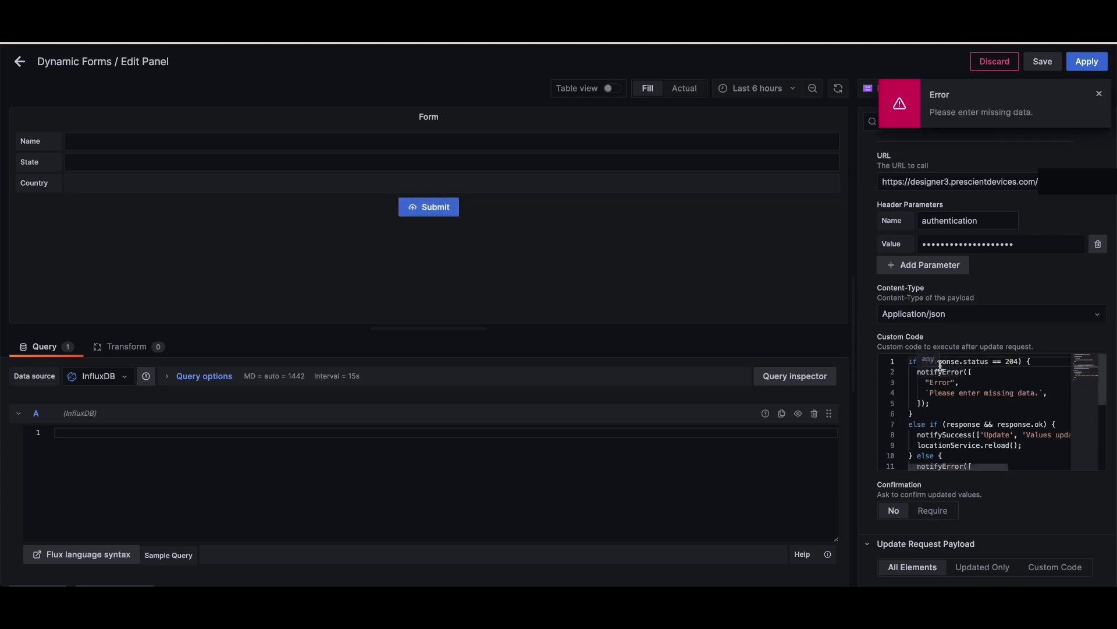
double_click(1010, 362)
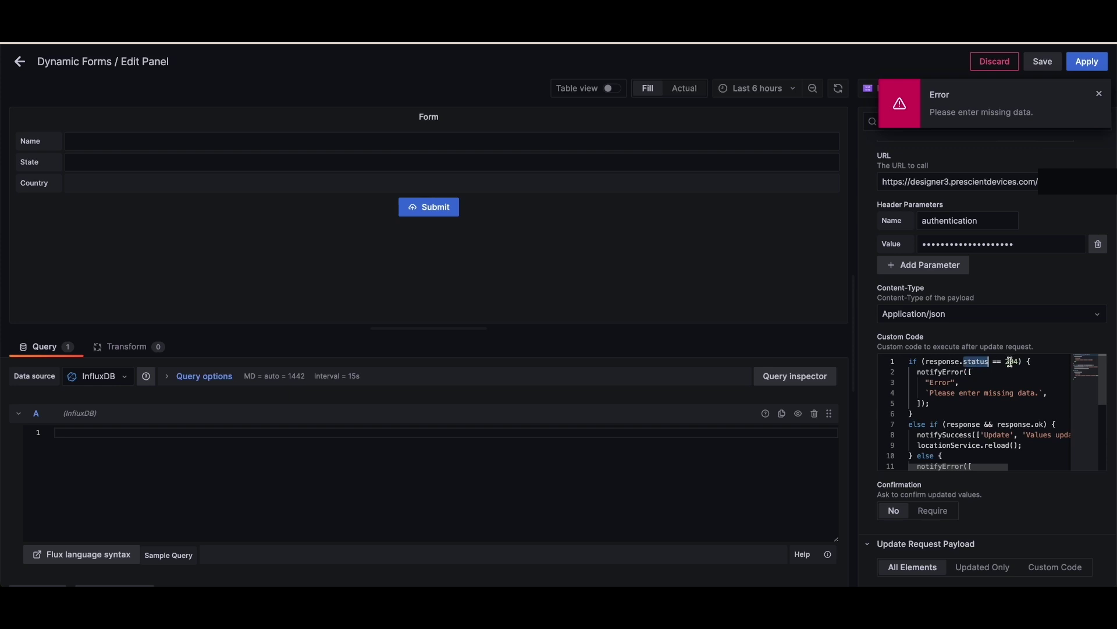
left_click_drag(917, 372, 934, 399)
scroll(943, 408, "down", 2)
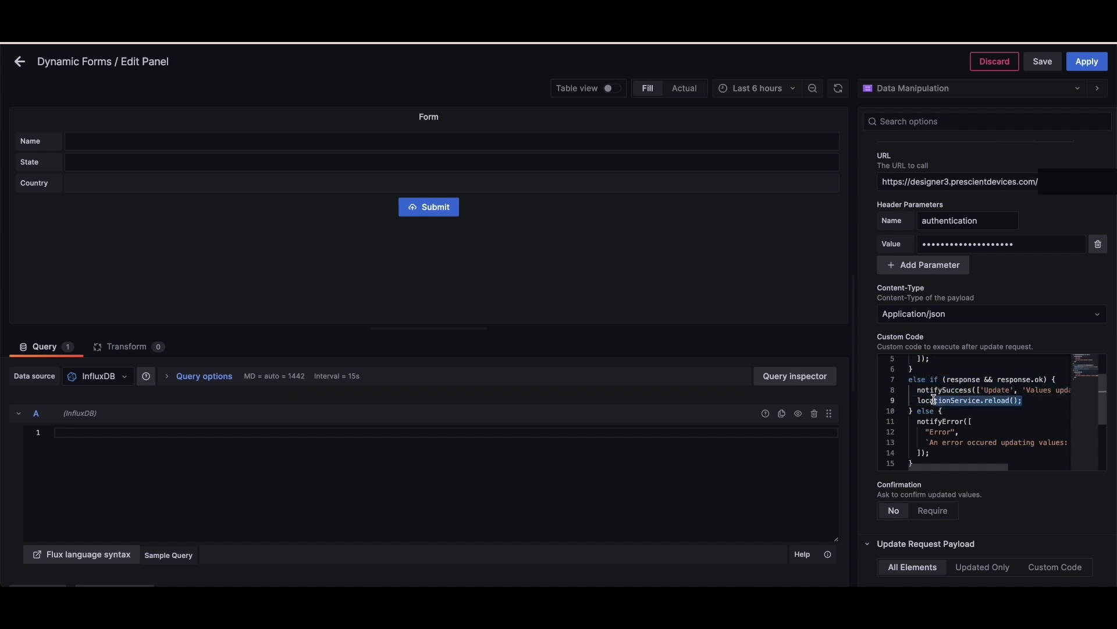
scroll(934, 400, "up", 2)
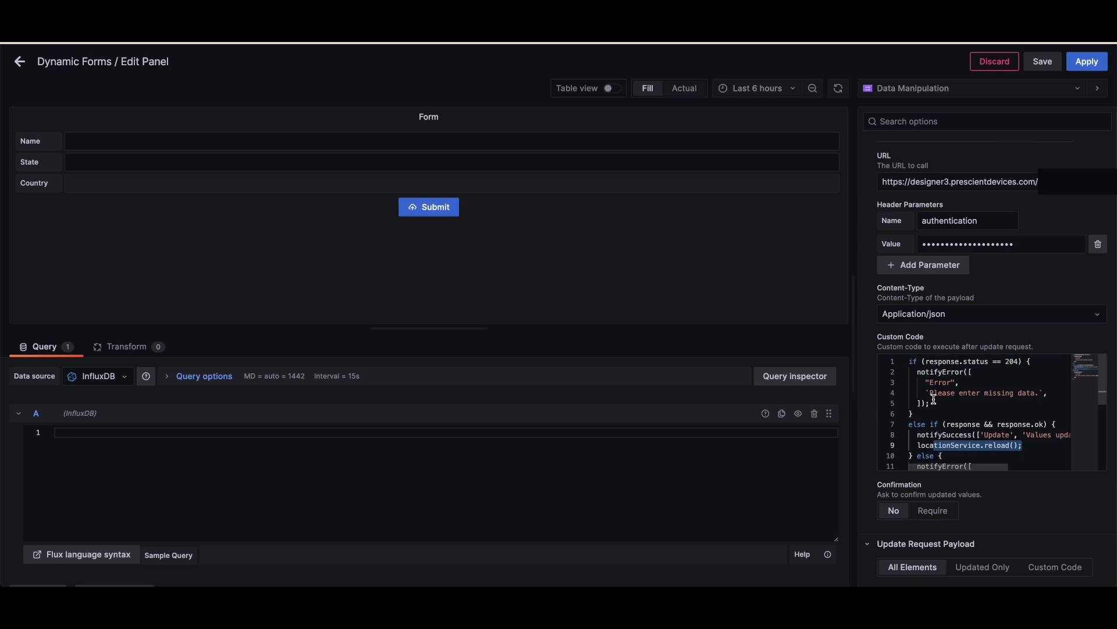